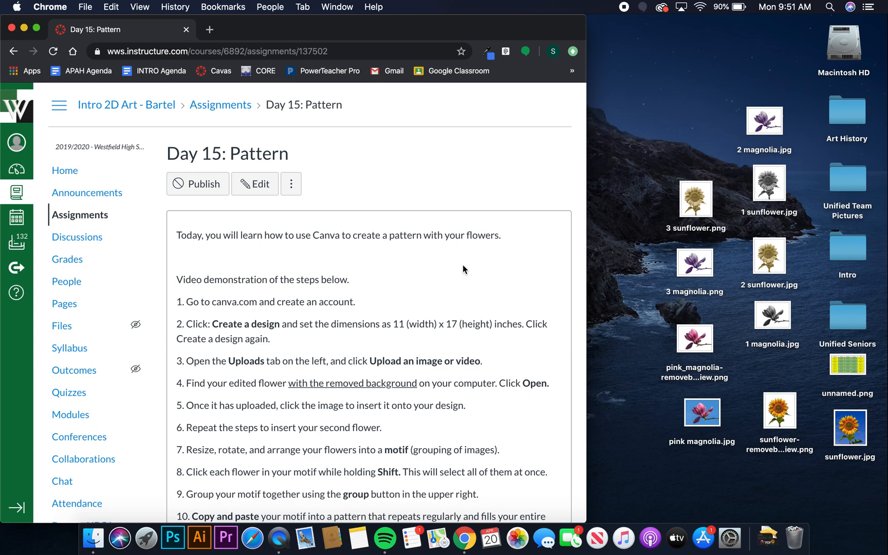
Open a new Chrome tab after reviewing the Day 15: Pattern assignment.
{"action": "left_click", "coordinate": [209, 29]}
Go to canva.com and sign up with the school Google account.
{"action": "type", "text": "can"}
{"action": "key", "text": "Return"}
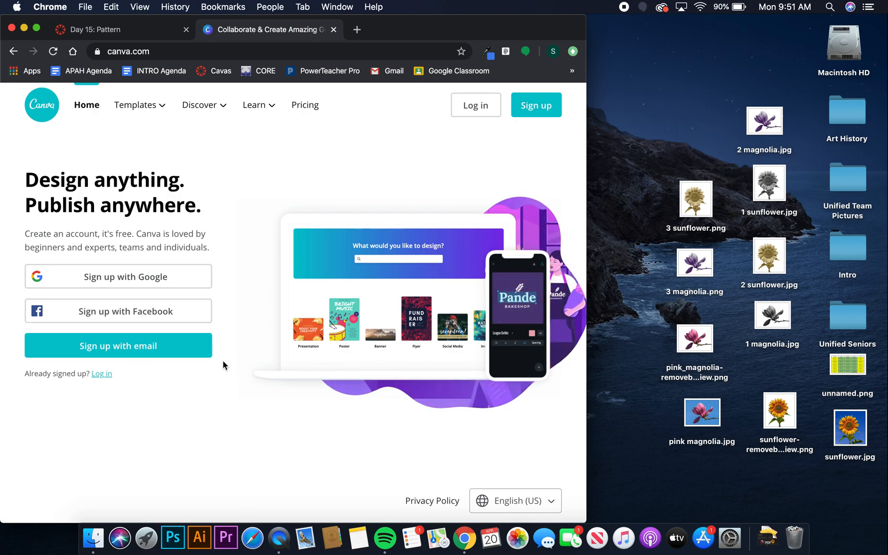
{"action": "left_click", "coordinate": [150, 272]}
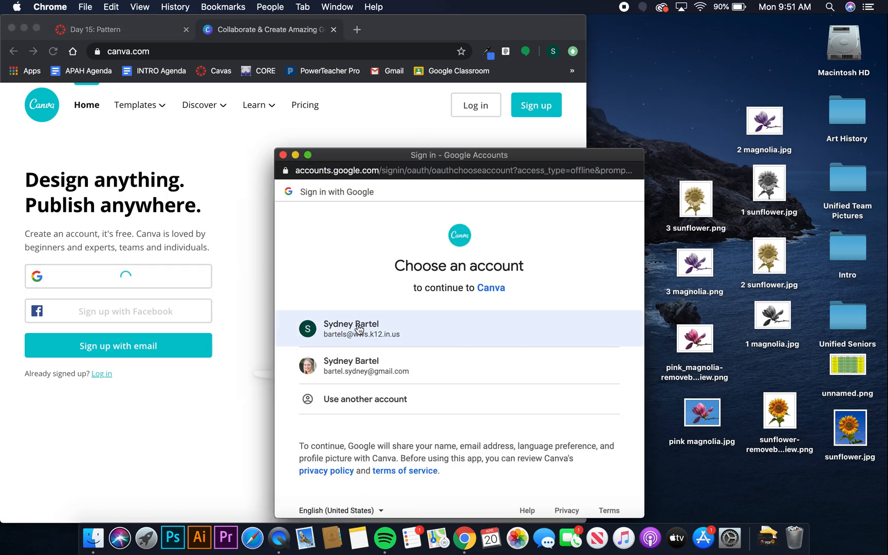
{"action": "left_click", "coordinate": [358, 329]}
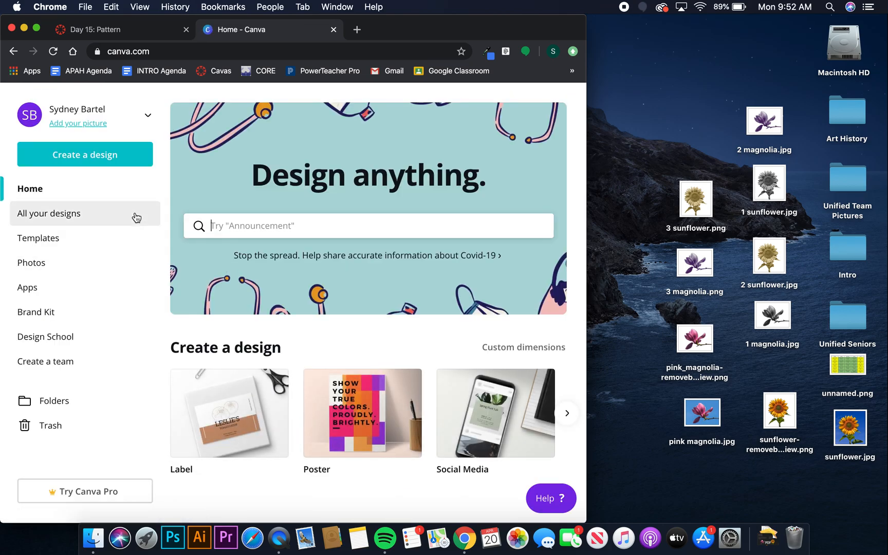
Choose custom dimensions in inches, confirming the assignment's 11 × 17 in size.
{"action": "left_click", "coordinate": [122, 157]}
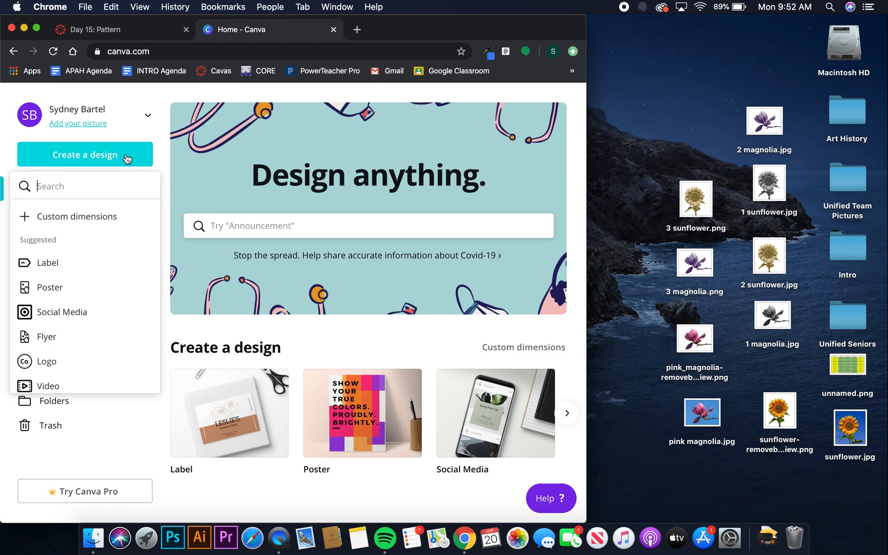
{"action": "left_click", "coordinate": [112, 157]}
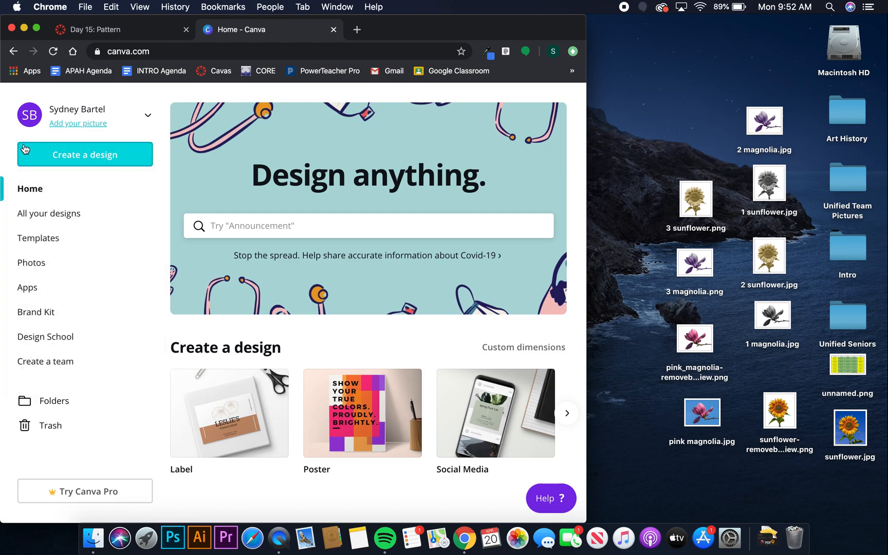
{"action": "left_click", "coordinate": [133, 157]}
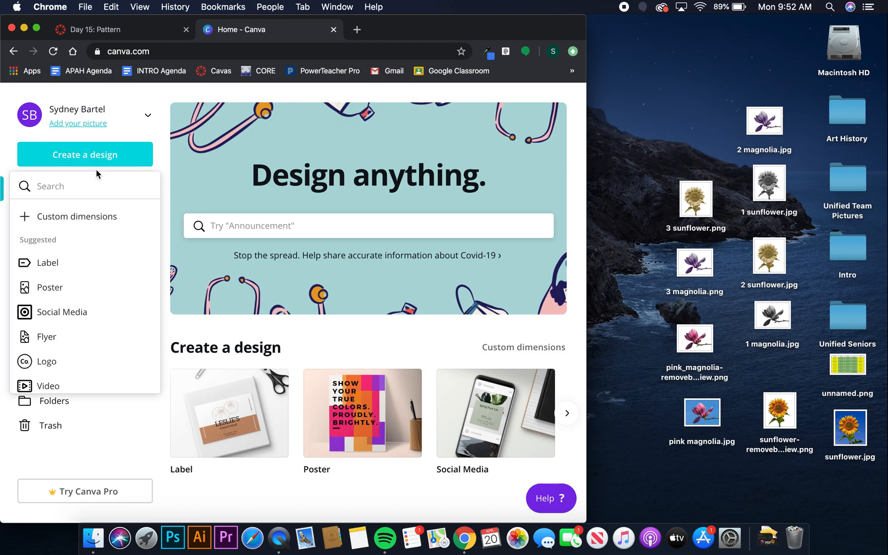
{"action": "left_click", "coordinate": [92, 217]}
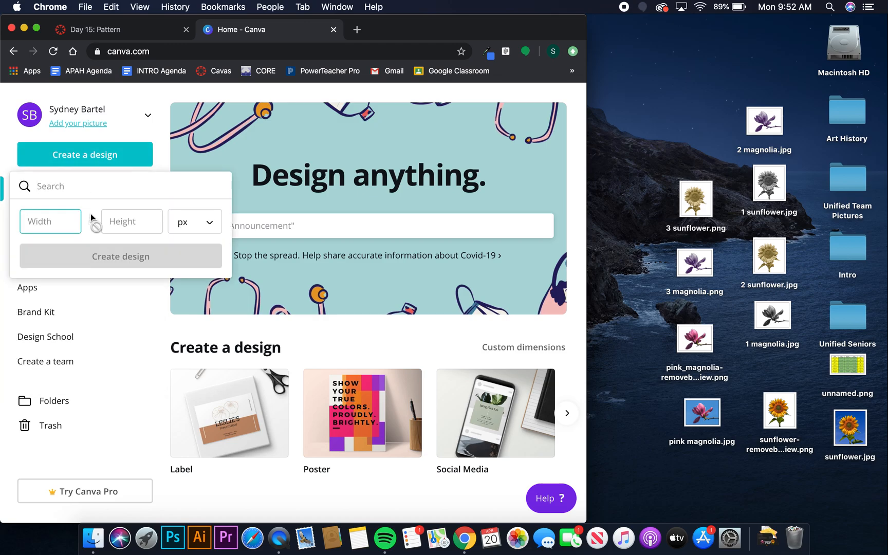
{"action": "left_click", "coordinate": [208, 221]}
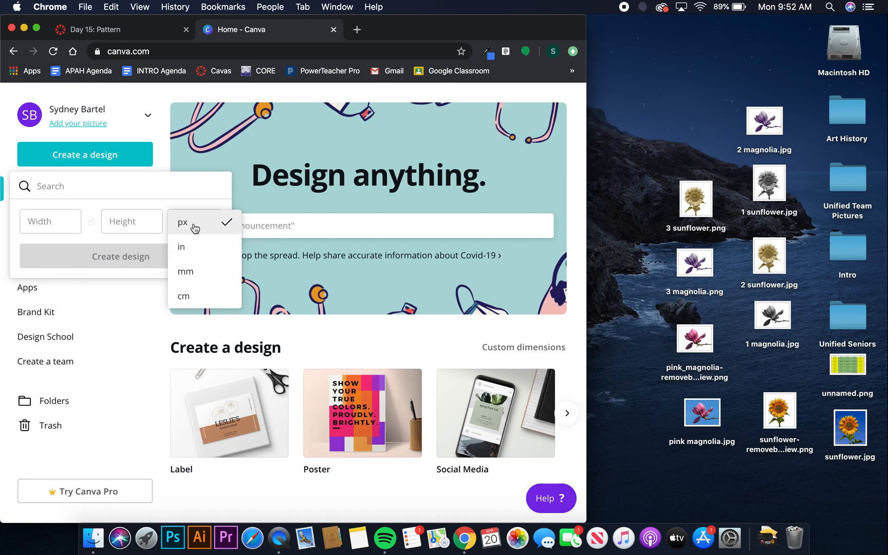
{"action": "left_click", "coordinate": [189, 249]}
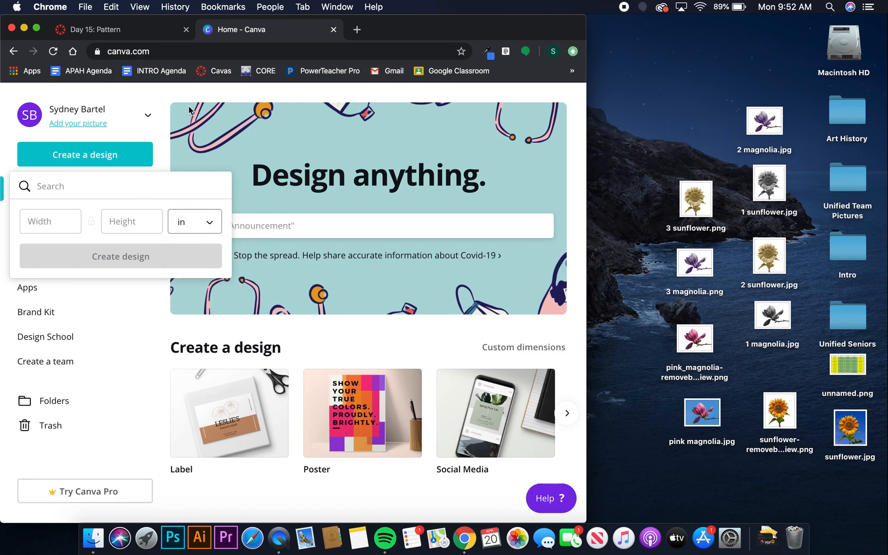
{"action": "left_click", "coordinate": [161, 29]}
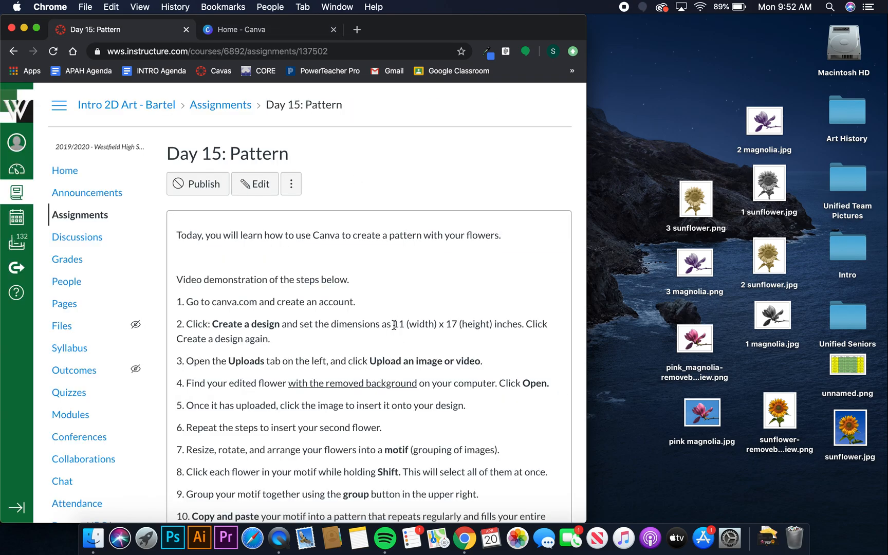
{"action": "left_click_drag", "start_coordinate": [393, 323], "coordinate": [523, 329]}
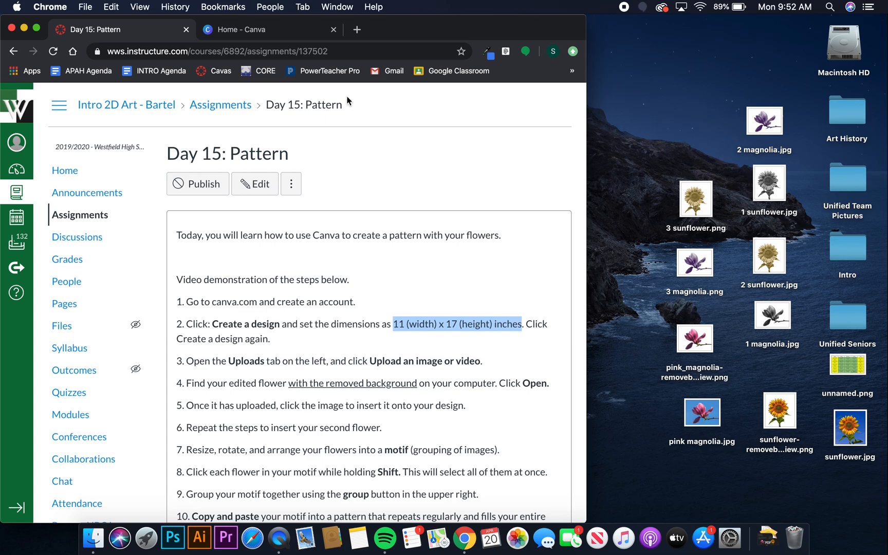
{"action": "left_click", "coordinate": [285, 31]}
Enter width 11 and height 17 and create the blank design.
{"action": "left_click", "coordinate": [37, 214]}
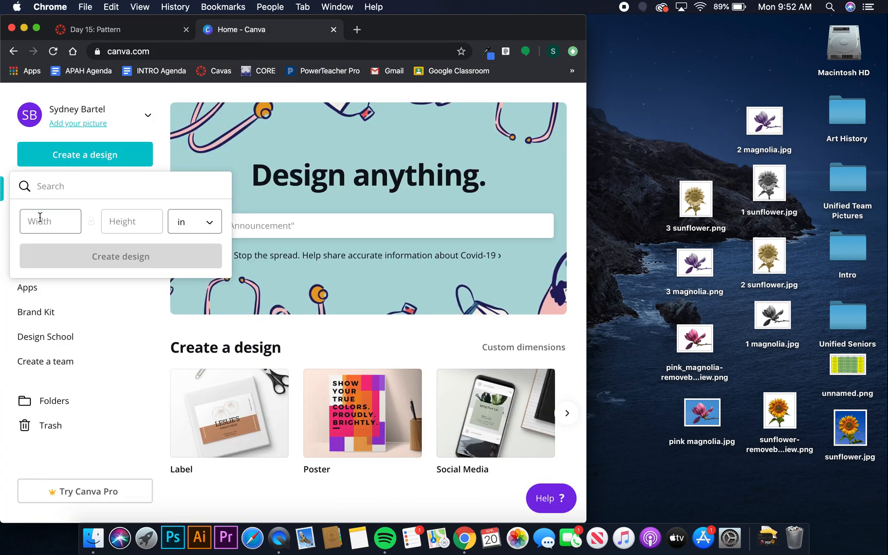
{"action": "type", "text": "11"}
{"action": "left_click", "coordinate": [117, 220]}
{"action": "type", "text": "1"}
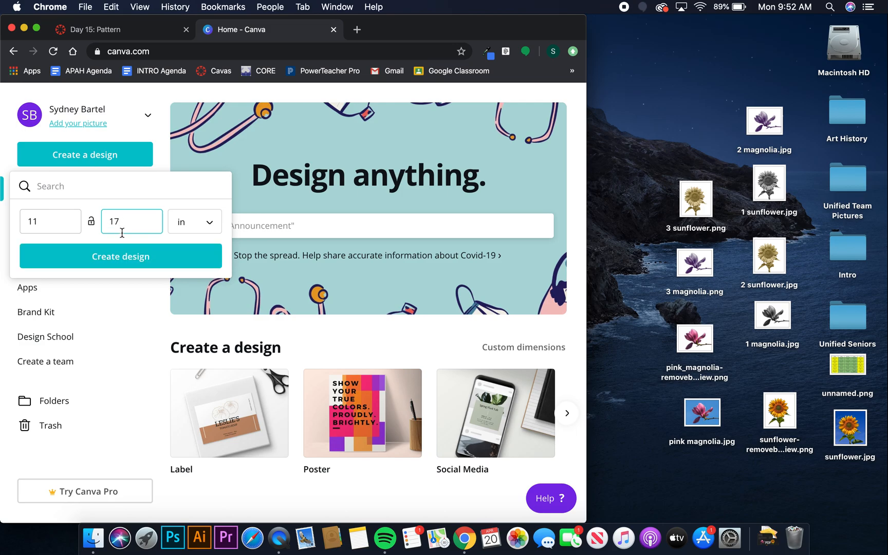
{"action": "left_click", "coordinate": [118, 264]}
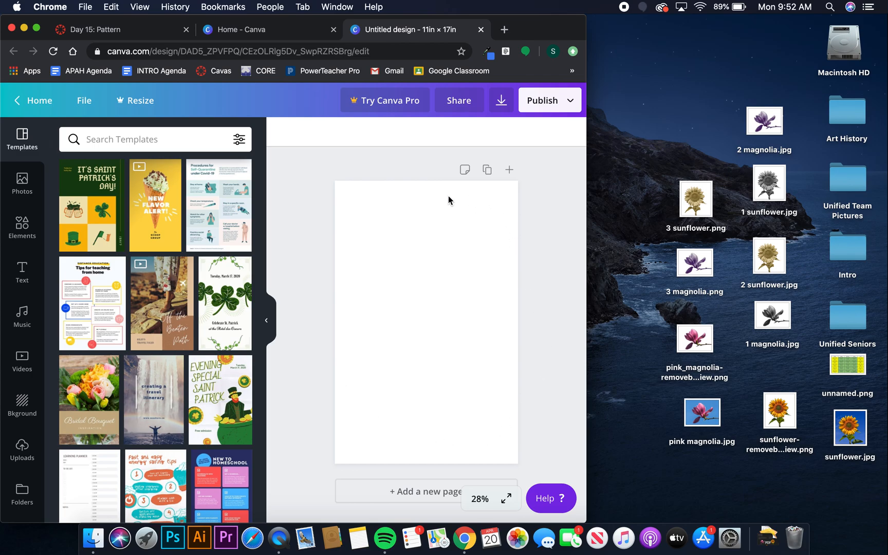
Hide the Templates panel and show the Uploads library instead.
{"action": "left_click", "coordinate": [268, 324]}
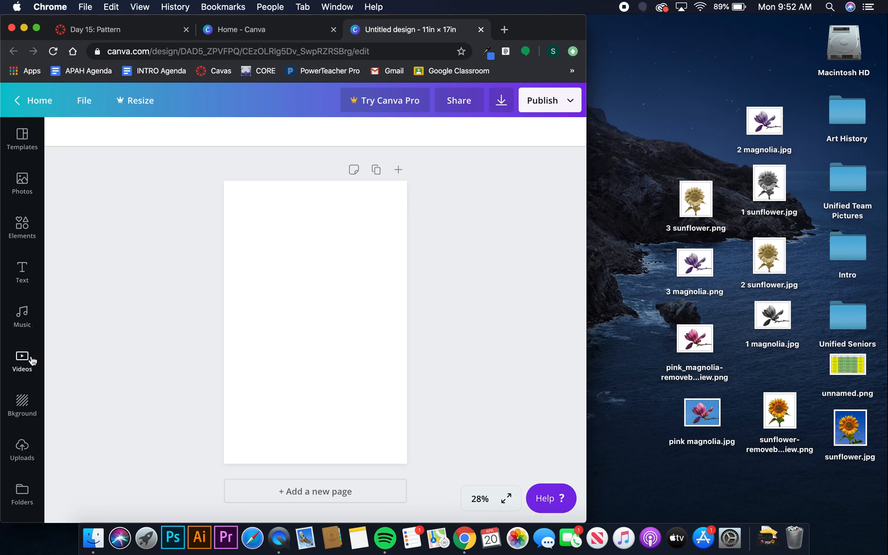
{"action": "left_click", "coordinate": [23, 449]}
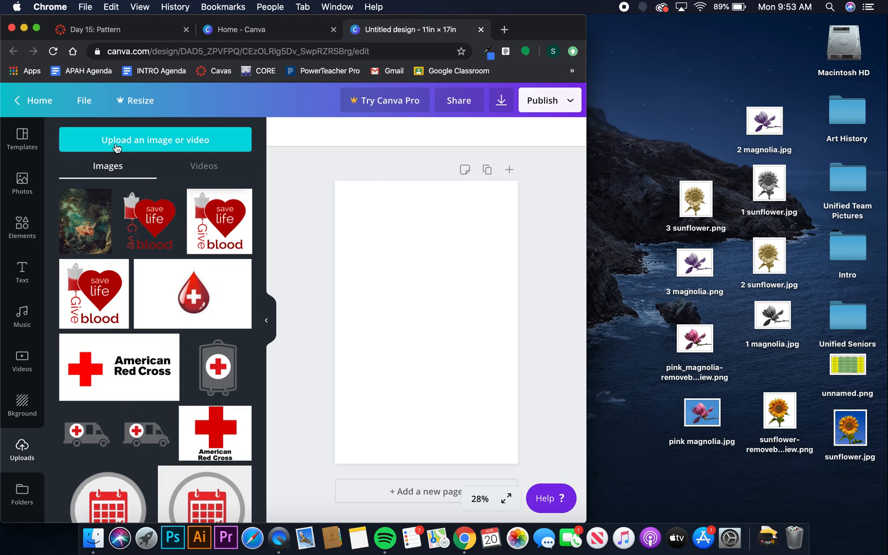
Upload 3 magnolia.png from the Desktop.
{"action": "left_click", "coordinate": [152, 141]}
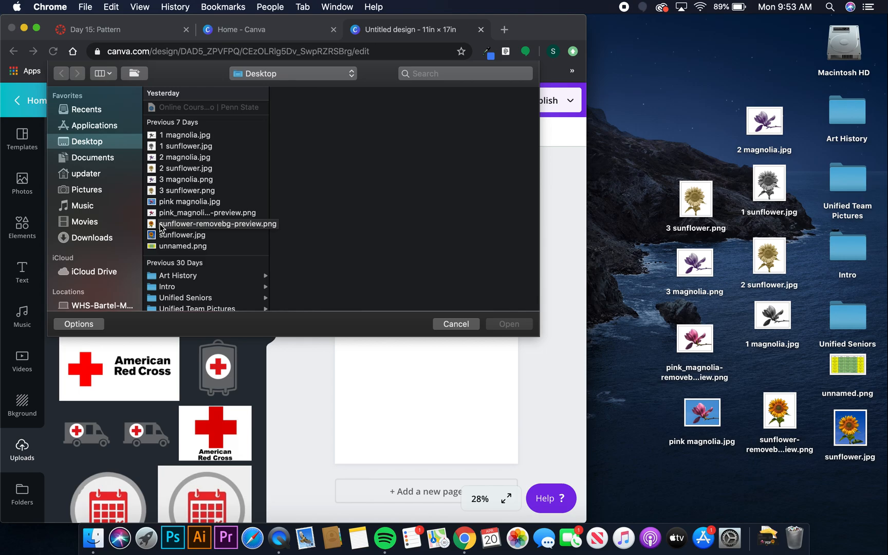
{"action": "left_click", "coordinate": [180, 181]}
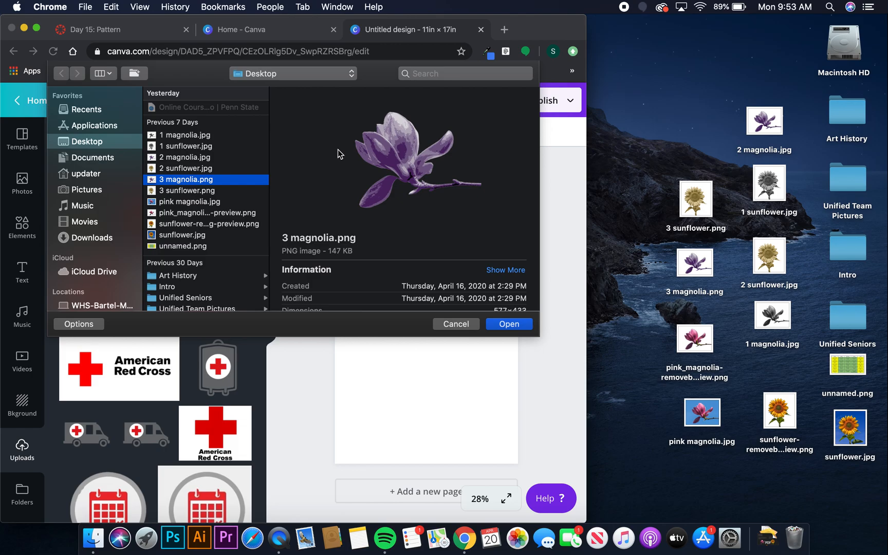
{"action": "left_click", "coordinate": [181, 159]}
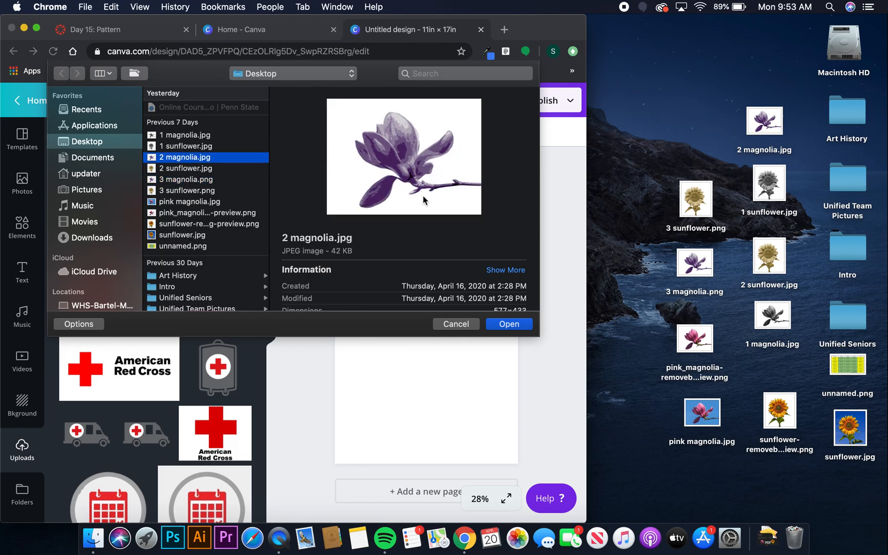
{"action": "left_click", "coordinate": [186, 181]}
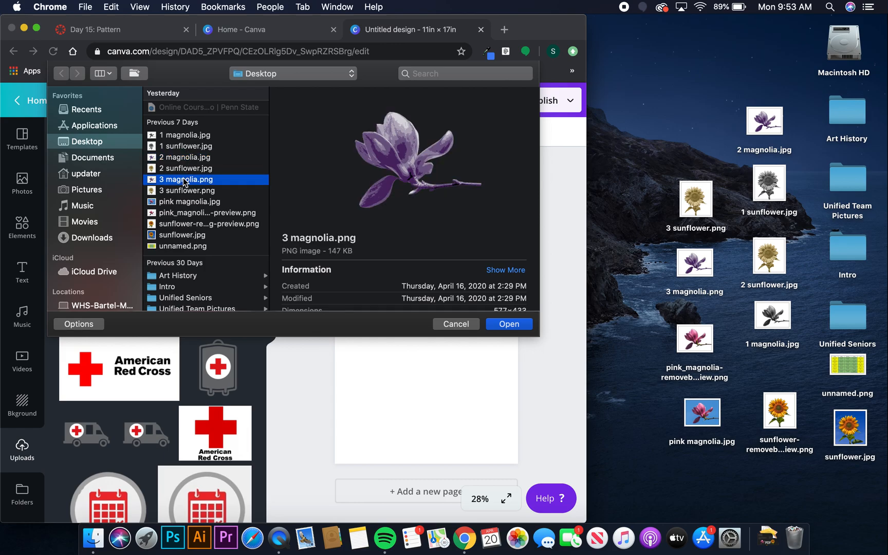
{"action": "left_click", "coordinate": [507, 324]}
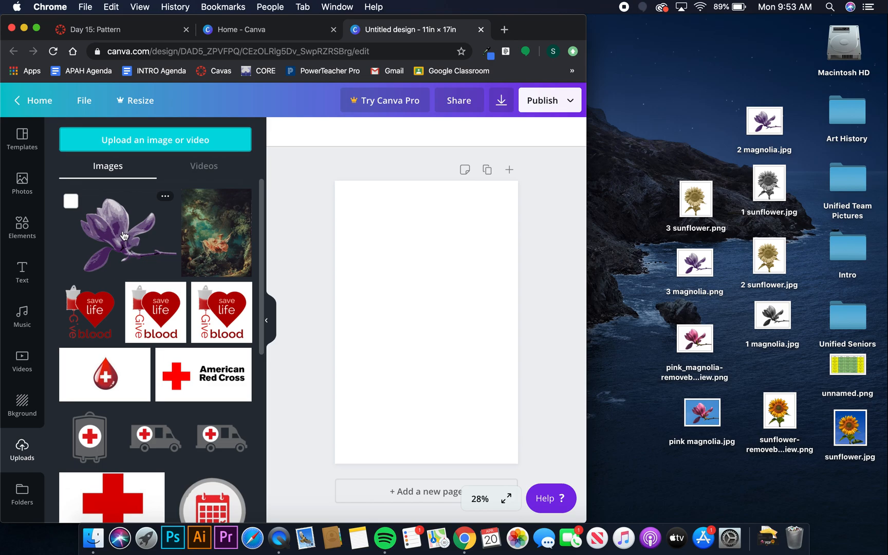
Upload 3 sunflower.png from the Desktop.
{"action": "left_click", "coordinate": [126, 147]}
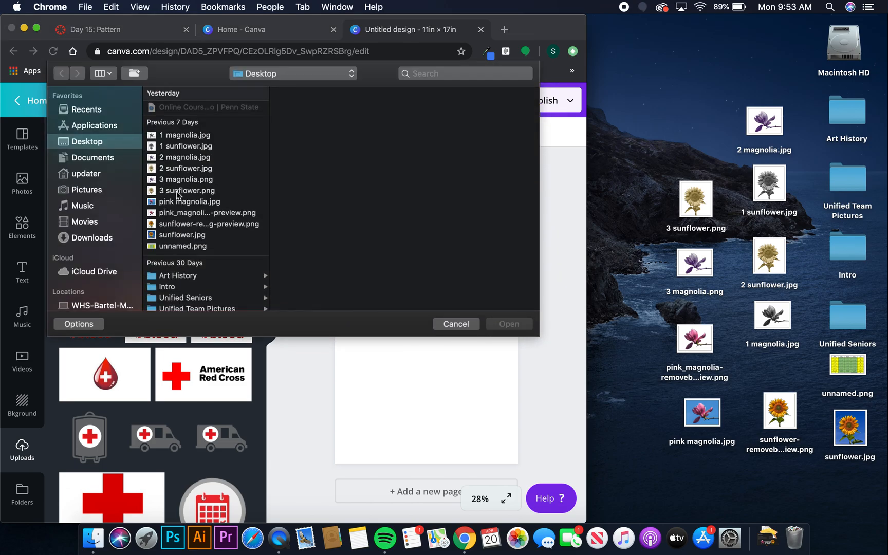
{"action": "left_click", "coordinate": [176, 191]}
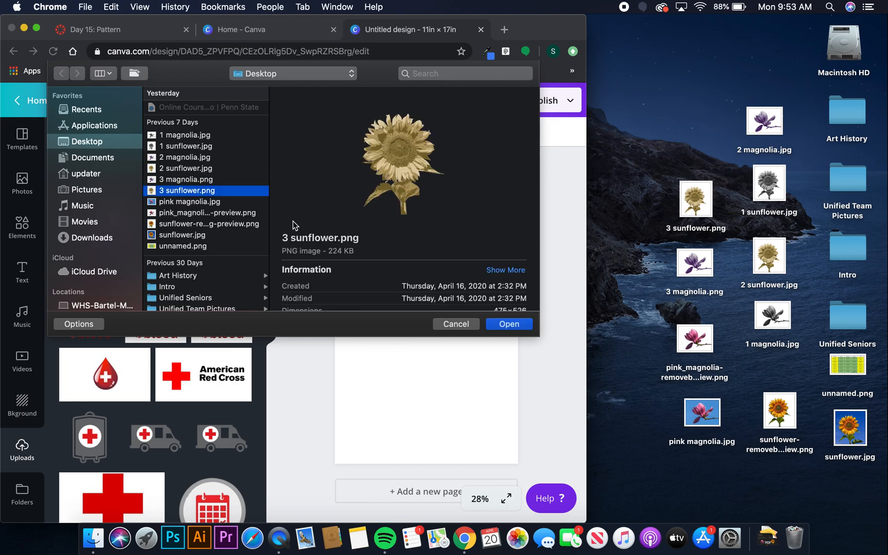
{"action": "left_click", "coordinate": [509, 324]}
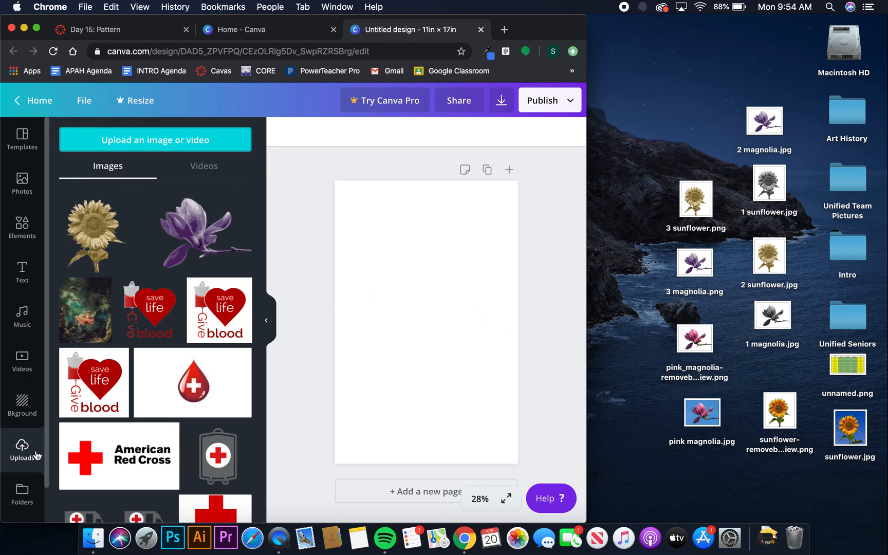
Add the magnolia image to the page several times.
{"action": "left_click", "coordinate": [194, 231]}
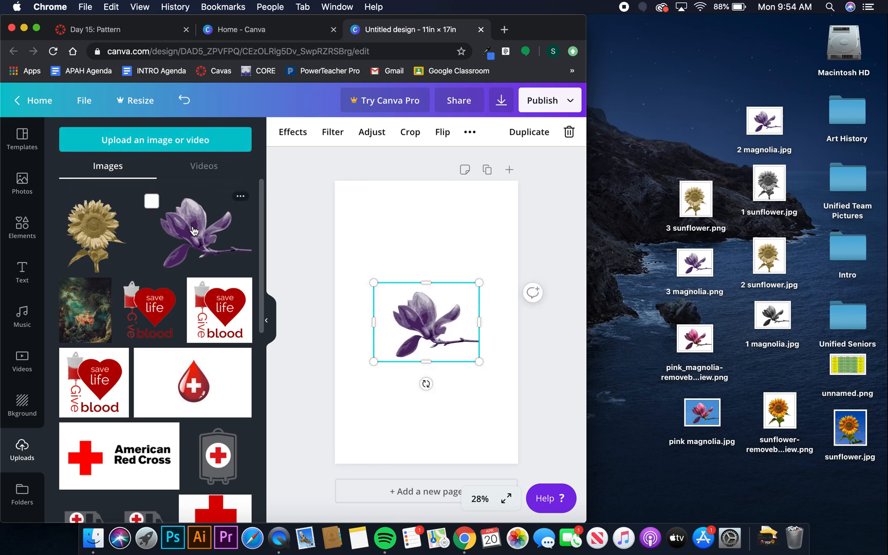
{"action": "left_click", "coordinate": [193, 231]}
{"action": "left_click", "coordinate": [193, 231]}
{"action": "left_click", "coordinate": [194, 231]}
{"action": "left_click", "coordinate": [194, 231]}
{"action": "left_click", "coordinate": [193, 231]}
{"action": "left_click", "coordinate": [194, 232]}
{"action": "left_click", "coordinate": [194, 232]}
{"action": "left_click", "coordinate": [193, 232]}
{"action": "left_click", "coordinate": [194, 231]}
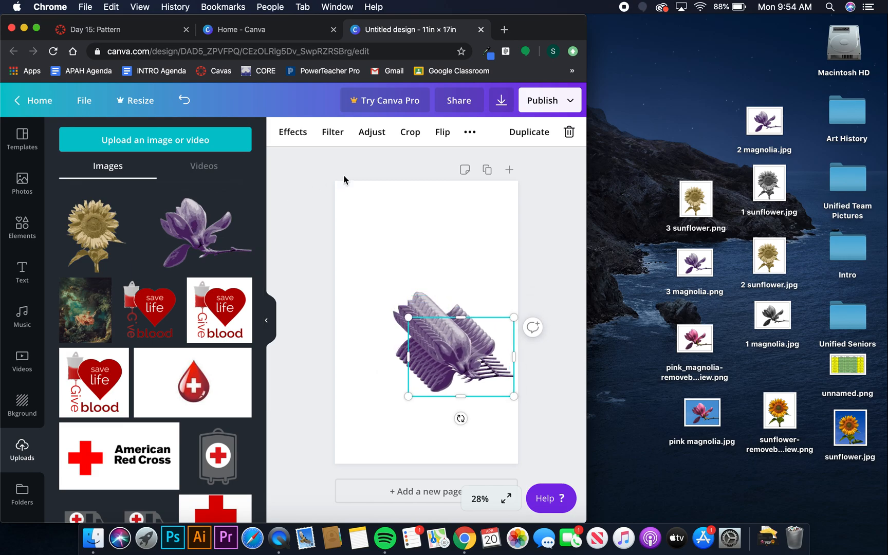
Undo the extra copies, leave one magnolia on the page, and collapse Uploads.
{"action": "left_click", "coordinate": [181, 102]}
{"action": "left_click", "coordinate": [181, 102]}
{"action": "left_click", "coordinate": [181, 102]}
{"action": "left_click", "coordinate": [181, 103]}
{"action": "left_click", "coordinate": [181, 103]}
{"action": "left_click", "coordinate": [181, 103]}
{"action": "left_click", "coordinate": [181, 103]}
{"action": "left_click", "coordinate": [181, 103]}
{"action": "left_click", "coordinate": [181, 103]}
{"action": "left_click", "coordinate": [181, 103]}
{"action": "left_click", "coordinate": [181, 103]}
{"action": "left_click", "coordinate": [181, 103]}
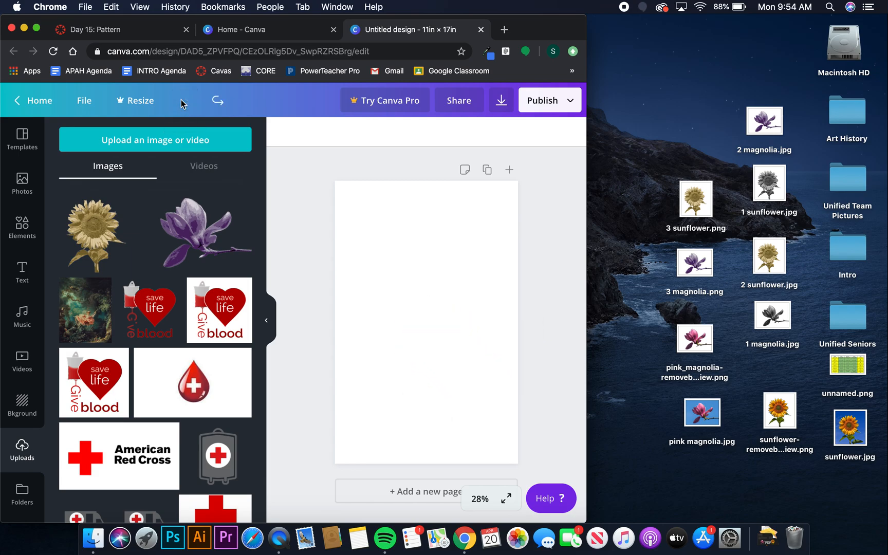
{"action": "left_click", "coordinate": [192, 236]}
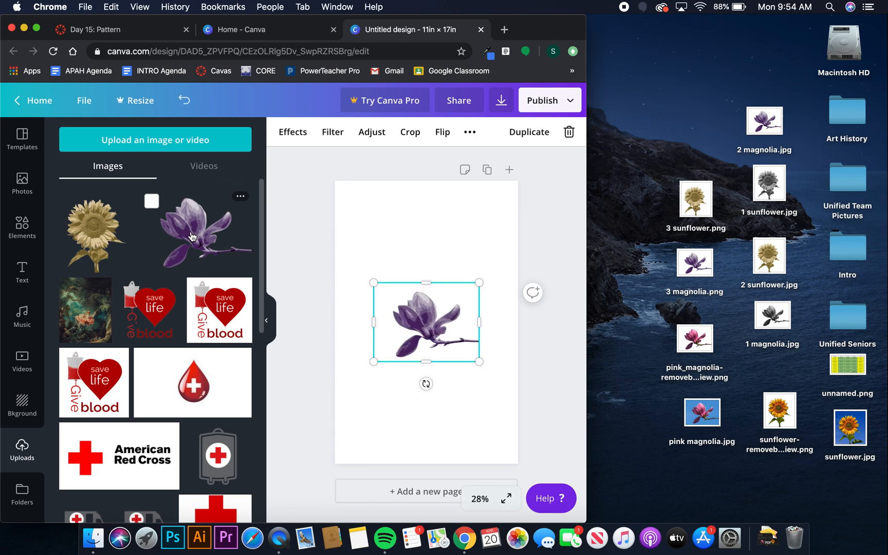
{"action": "left_click", "coordinate": [267, 321]}
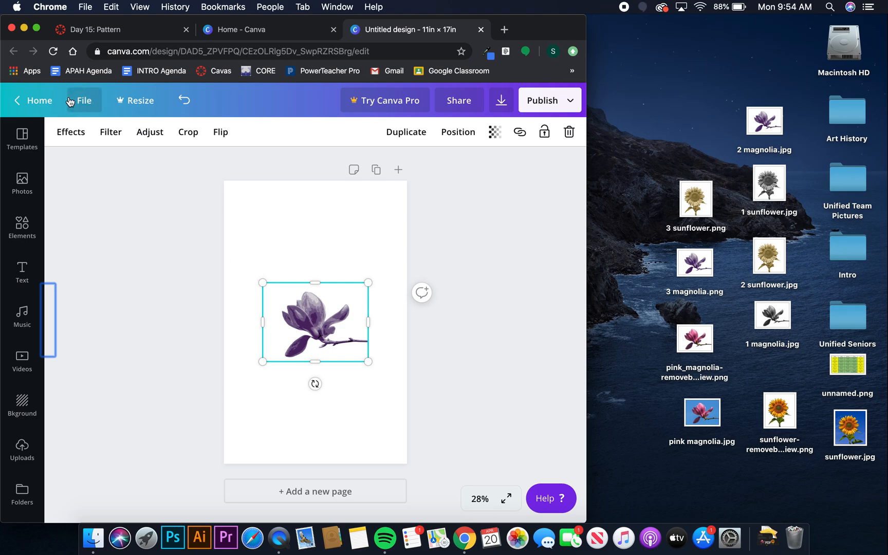
In full screen, crop the magnolia's top and right, shrink it, and move it up.
{"action": "left_click", "coordinate": [37, 28]}
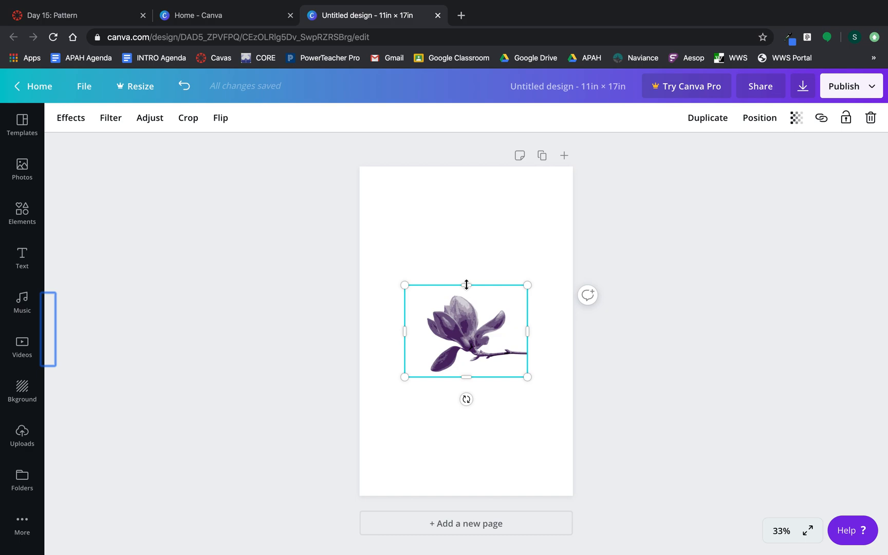
{"action": "mouse_move", "coordinate": [467, 284]}
{"action": "left_mouse_down"}
{"action": "mouse_move", "coordinate": [466, 320]}
{"action": "mouse_move", "coordinate": [465, 276]}
{"action": "mouse_move", "coordinate": [462, 314]}
{"action": "mouse_move", "coordinate": [464, 285]}
{"action": "left_mouse_up"}
{"action": "mouse_move", "coordinate": [529, 332]}
{"action": "left_mouse_down"}
{"action": "mouse_move", "coordinate": [489, 330]}
{"action": "mouse_move", "coordinate": [530, 329]}
{"action": "left_mouse_up"}
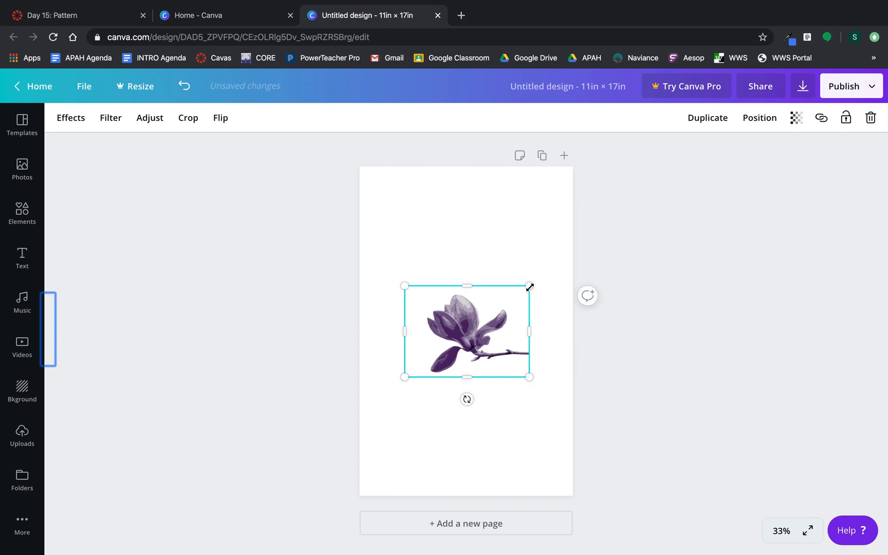
{"action": "mouse_move", "coordinate": [530, 287]}
{"action": "left_mouse_down"}
{"action": "mouse_move", "coordinate": [460, 339]}
{"action": "mouse_move", "coordinate": [540, 272]}
{"action": "mouse_move", "coordinate": [462, 335]}
{"action": "mouse_move", "coordinate": [539, 276]}
{"action": "mouse_move", "coordinate": [496, 310]}
{"action": "mouse_move", "coordinate": [529, 290]}
{"action": "left_mouse_up"}
{"action": "left_click_drag", "start_coordinate": [454, 327], "coordinate": [449, 256]}
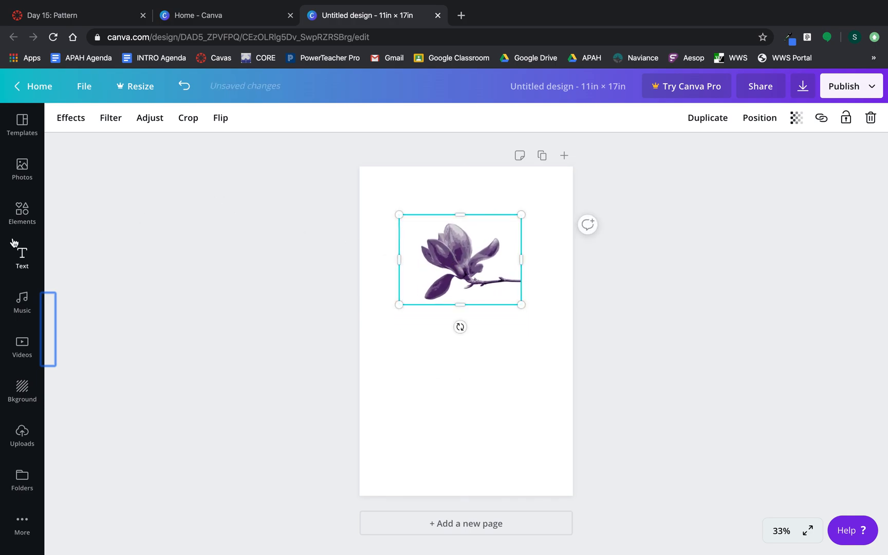
{"action": "left_click", "coordinate": [19, 437]}
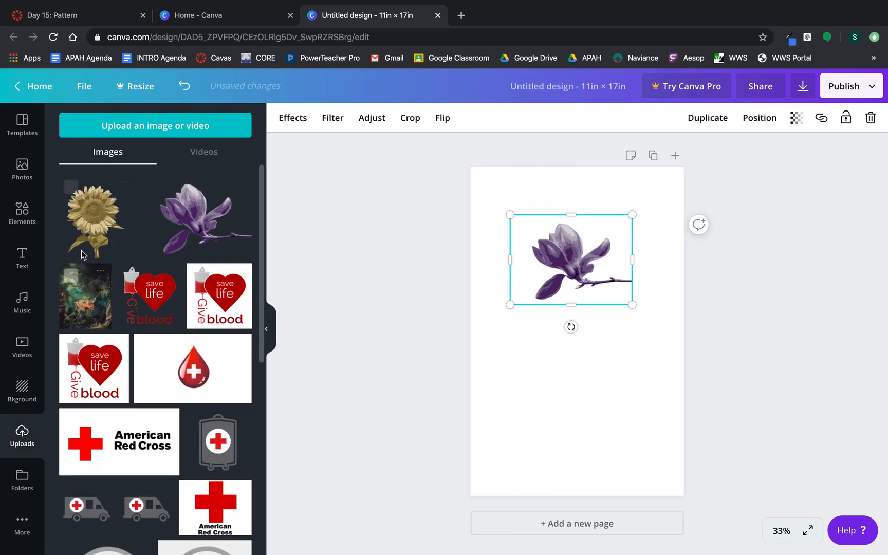
Add the sunflower and arrange it beside the magnolia.
{"action": "left_click", "coordinate": [90, 221]}
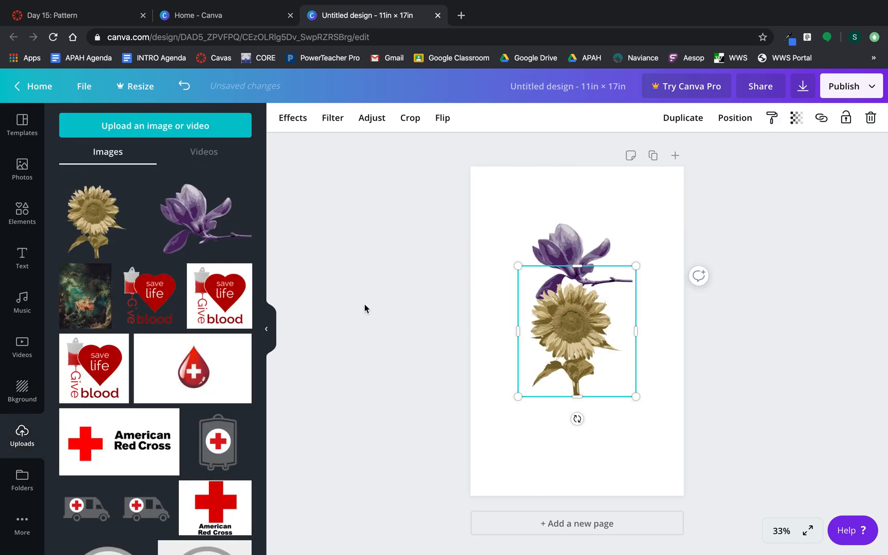
{"action": "left_click", "coordinate": [266, 329]}
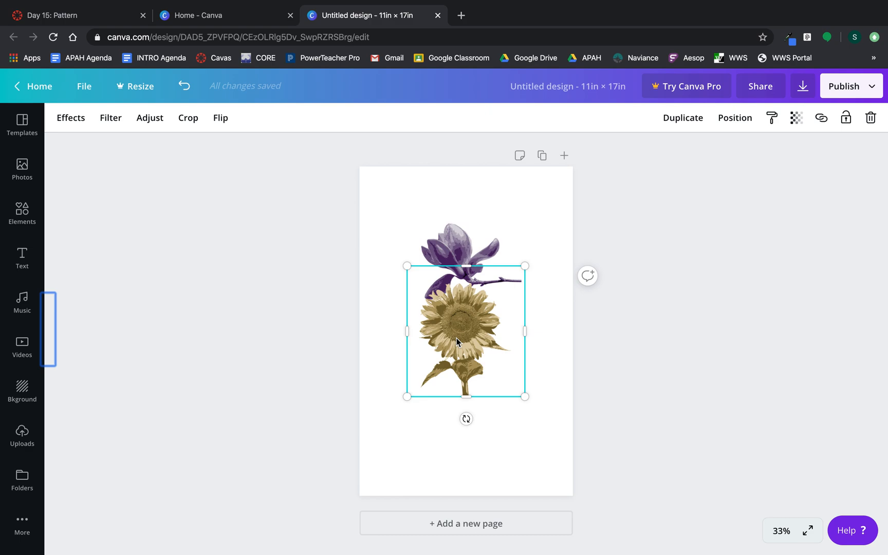
{"action": "left_click", "coordinate": [460, 241]}
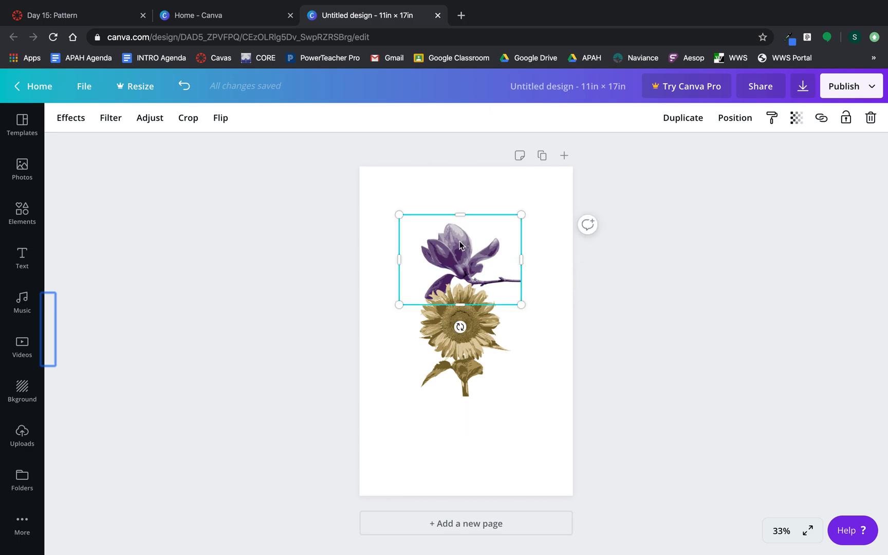
{"action": "left_click_drag", "start_coordinate": [460, 241], "coordinate": [420, 231]}
{"action": "left_click", "coordinate": [454, 313]}
{"action": "left_click_drag", "start_coordinate": [457, 315], "coordinate": [495, 238]}
{"action": "left_click_drag", "start_coordinate": [409, 240], "coordinate": [422, 286]}
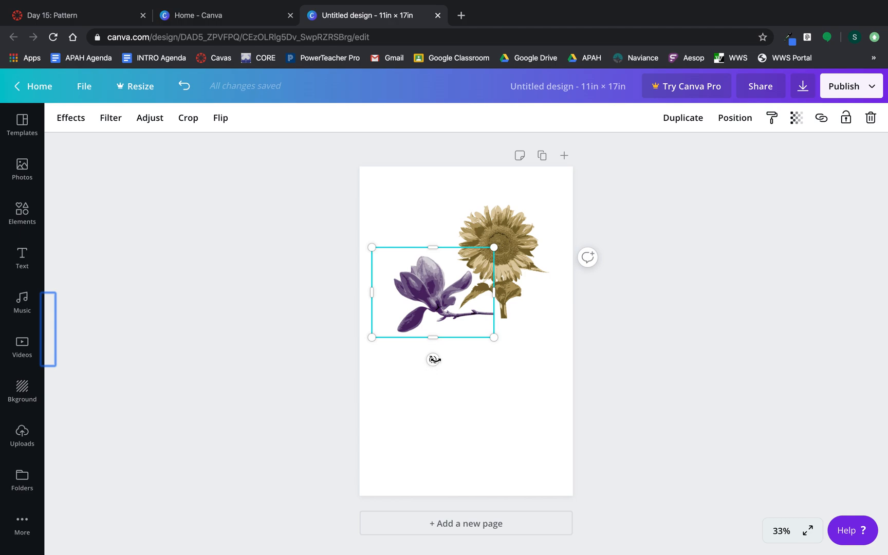
Rotate the magnolia to 135° and tuck its stem against the sunflower.
{"action": "left_click_drag", "start_coordinate": [433, 359], "coordinate": [369, 268]}
{"action": "left_click_drag", "start_coordinate": [428, 277], "coordinate": [540, 330]}
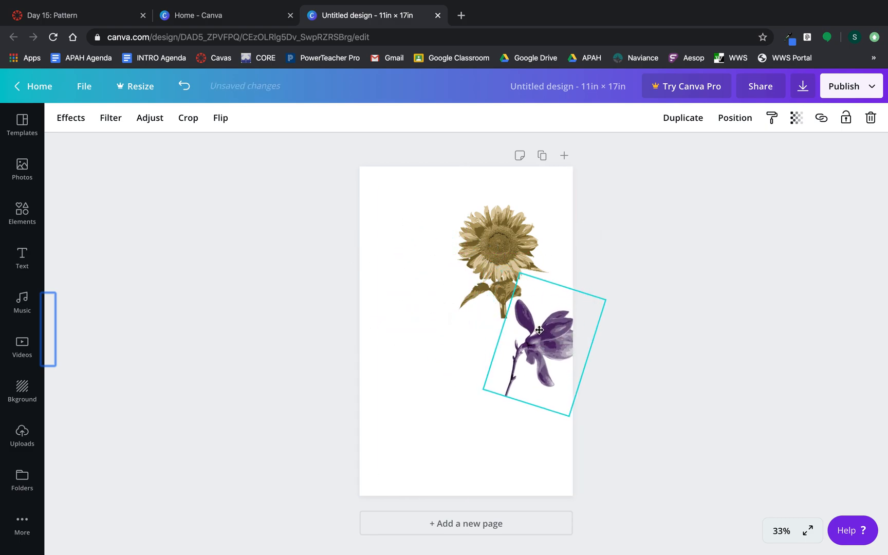
{"action": "left_click_drag", "start_coordinate": [506, 239], "coordinate": [429, 265]}
{"action": "left_click_drag", "start_coordinate": [538, 326], "coordinate": [475, 320]}
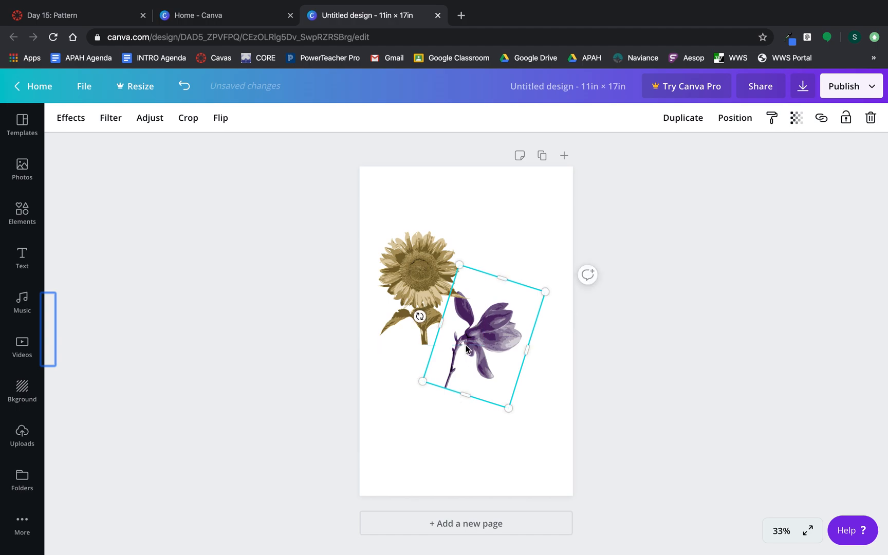
{"action": "left_click_drag", "start_coordinate": [420, 315], "coordinate": [420, 269]}
{"action": "left_click_drag", "start_coordinate": [487, 334], "coordinate": [478, 329]}
{"action": "left_click", "coordinate": [430, 412]}
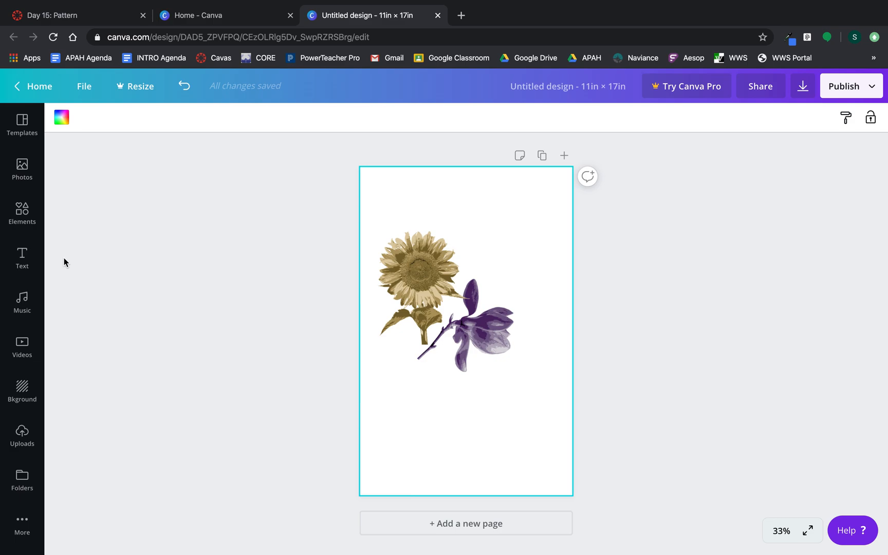
Add a second magnolia, rotate it about -146°, and place it at the left edge.
{"action": "left_click", "coordinate": [23, 440]}
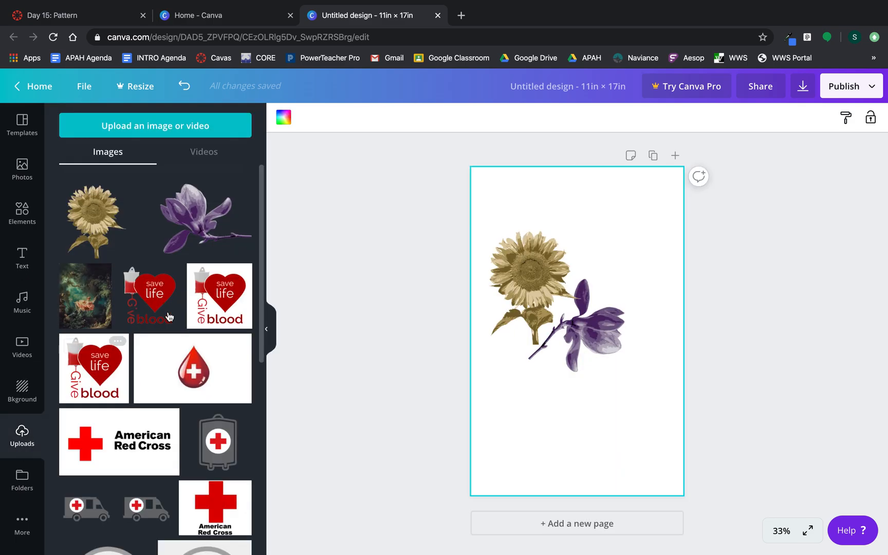
{"action": "left_click", "coordinate": [194, 226]}
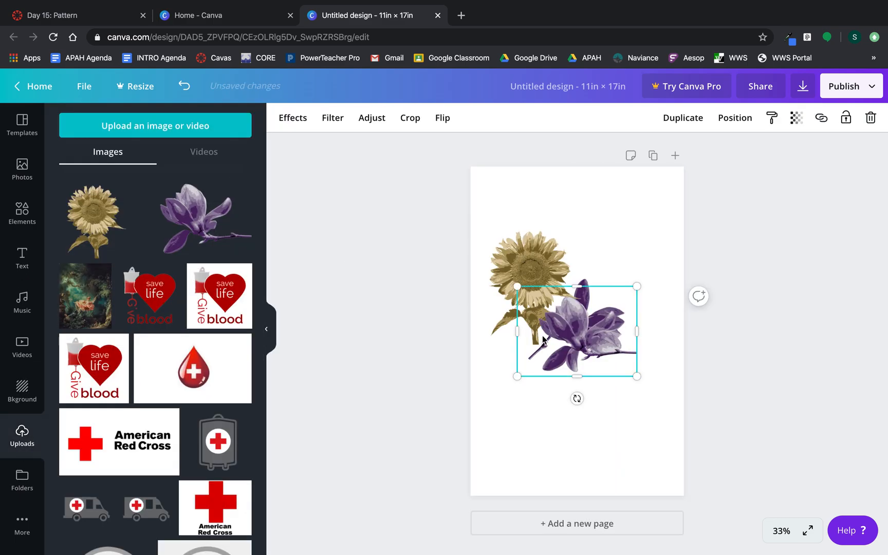
{"action": "left_click_drag", "start_coordinate": [576, 329], "coordinate": [523, 402]}
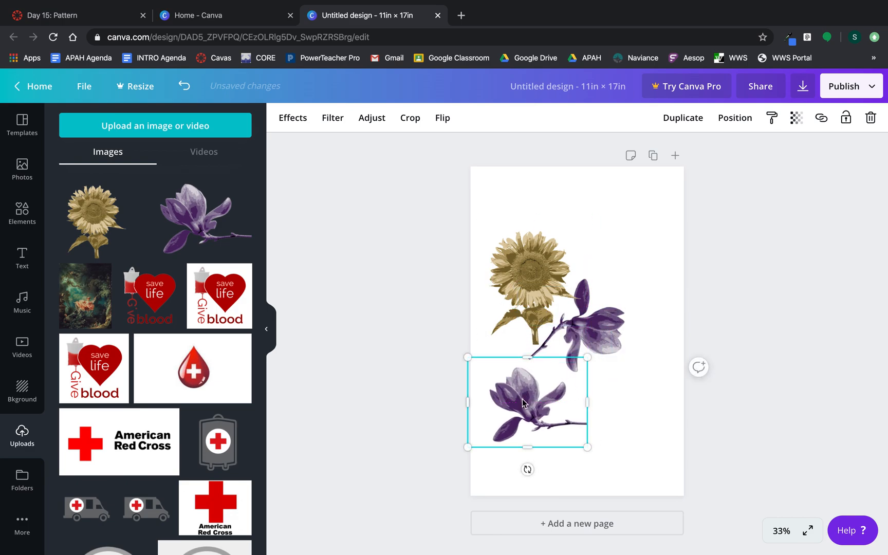
{"action": "left_click_drag", "start_coordinate": [529, 470], "coordinate": [585, 368]}
{"action": "left_click_drag", "start_coordinate": [521, 413], "coordinate": [475, 361]}
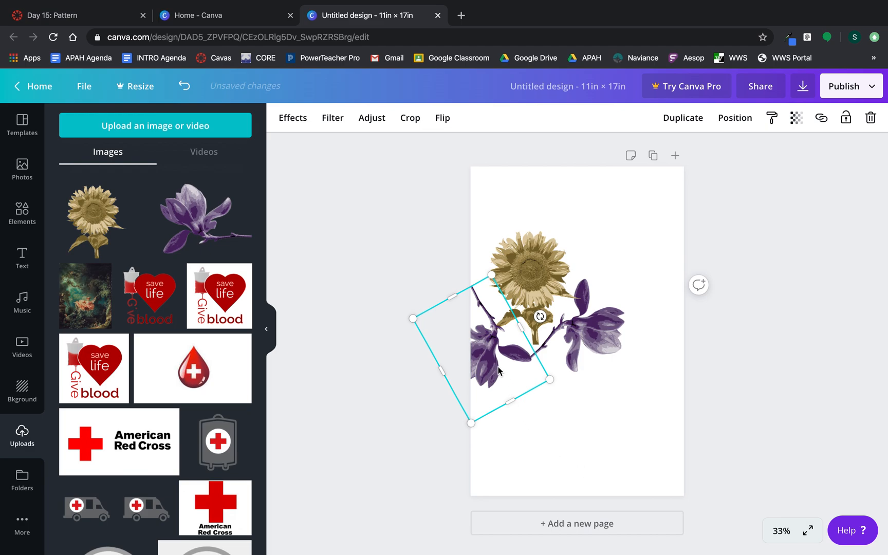
Move all three flowers up together, then rotate the left magnolia to 18°.
{"action": "left_click", "coordinate": [603, 343]}
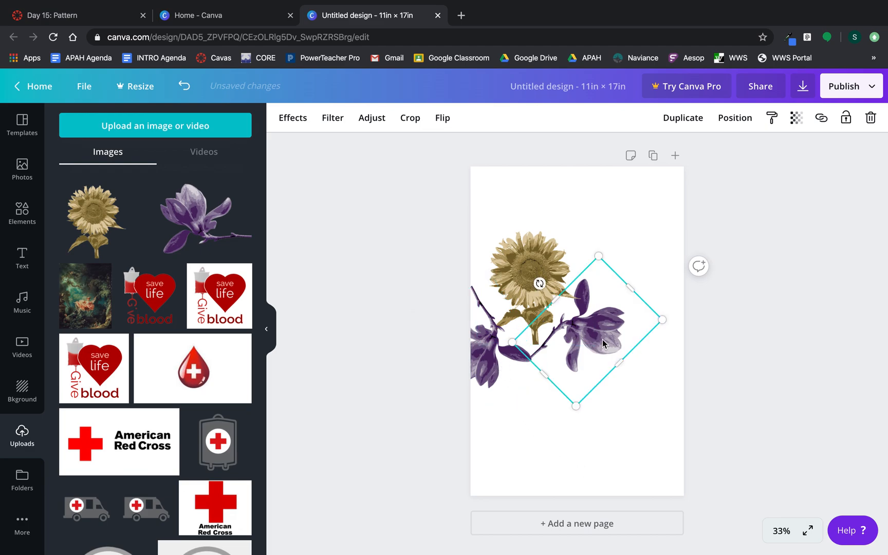
{"action": "left_click", "coordinate": [533, 264], "text": "shift"}
{"action": "left_click", "coordinate": [489, 359], "text": "shift"}
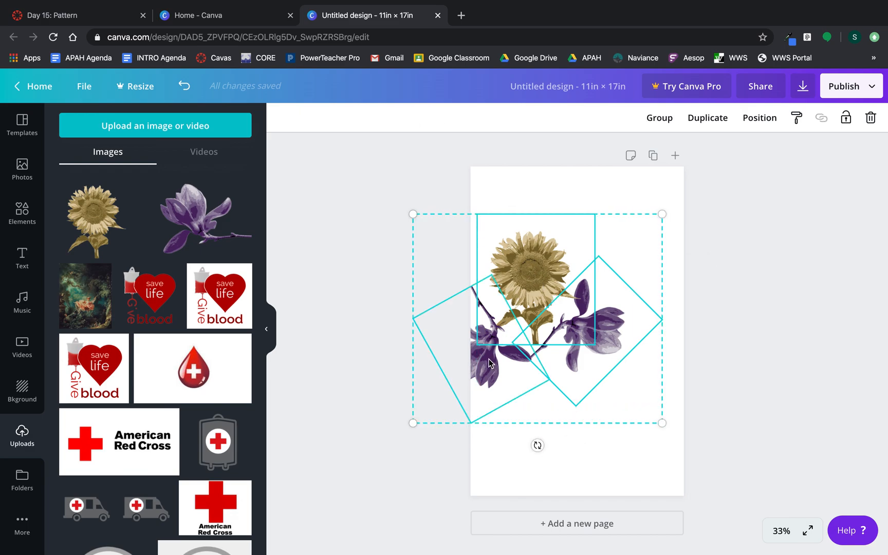
{"action": "left_click_drag", "start_coordinate": [535, 275], "coordinate": [582, 226]}
{"action": "left_click", "coordinate": [561, 432]}
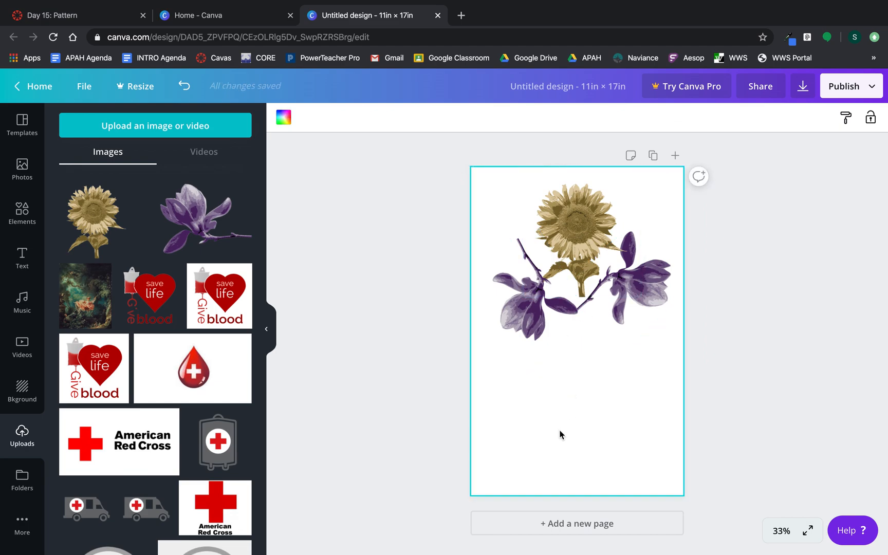
{"action": "left_click", "coordinate": [512, 323]}
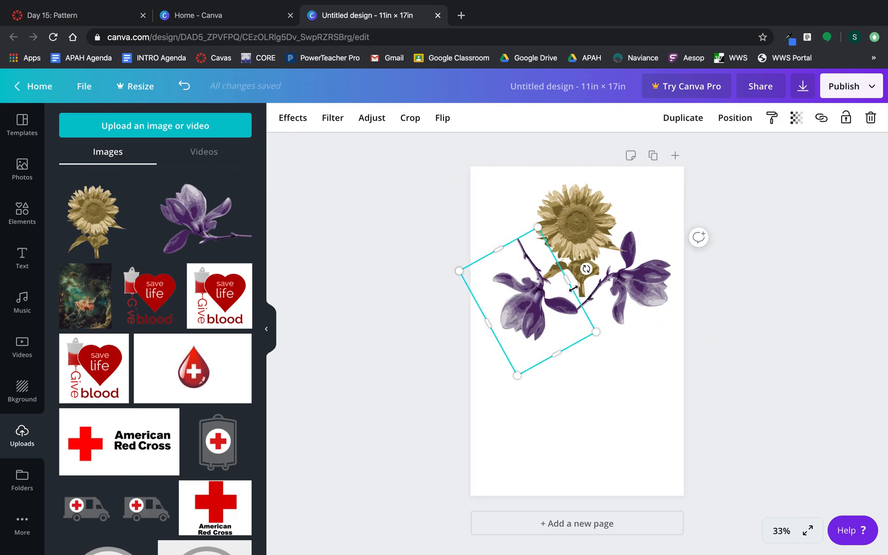
{"action": "left_click_drag", "start_coordinate": [586, 270], "coordinate": [501, 383]}
{"action": "left_click_drag", "start_coordinate": [516, 312], "coordinate": [501, 276]}
{"action": "left_click", "coordinate": [550, 335]}
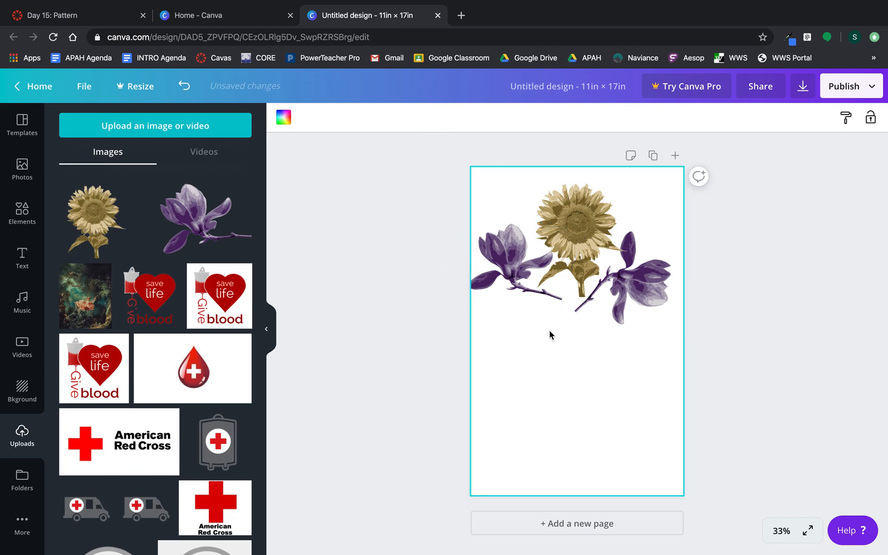
Add a second sunflower turned upside down just below the first.
{"action": "left_click", "coordinate": [98, 229]}
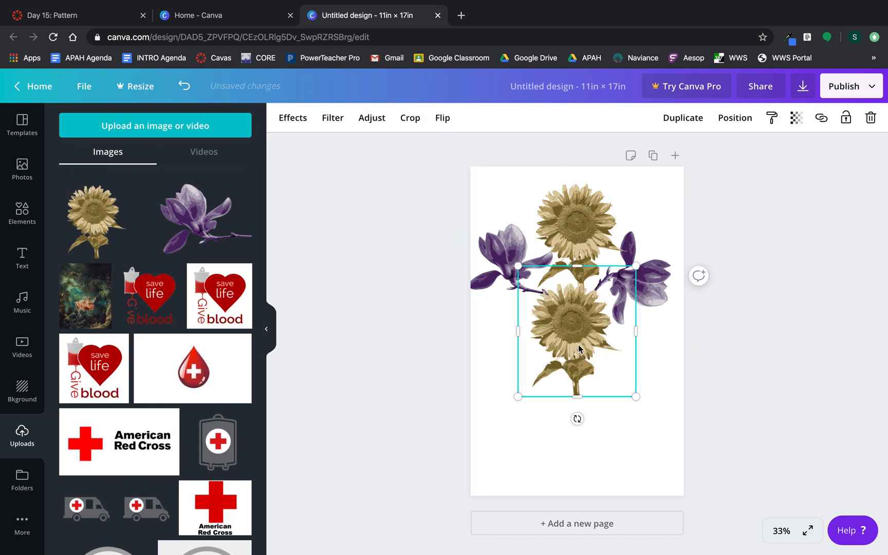
{"action": "left_click_drag", "start_coordinate": [575, 419], "coordinate": [586, 145]}
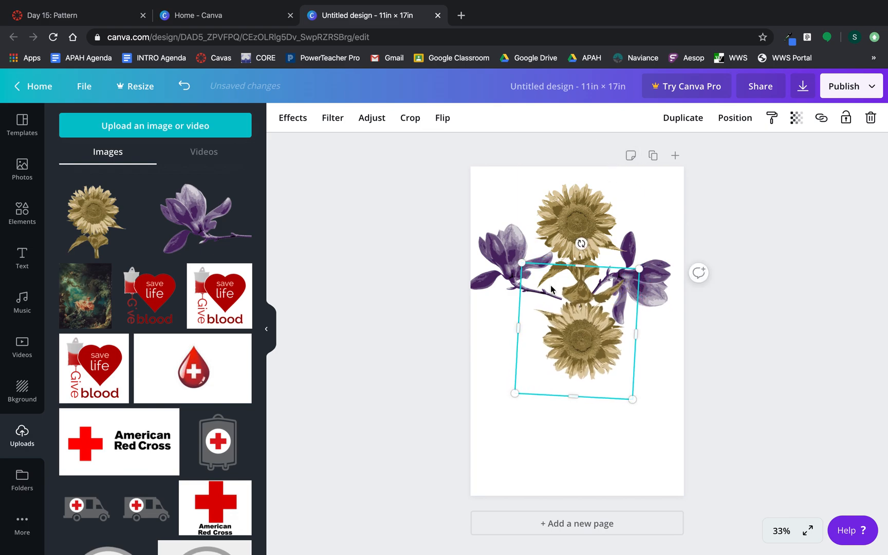
{"action": "left_click_drag", "start_coordinate": [585, 341], "coordinate": [586, 352]}
{"action": "left_click", "coordinate": [395, 334]}
Rotate the left magnolia to -63° and move it lower.
{"action": "left_click", "coordinate": [521, 232]}
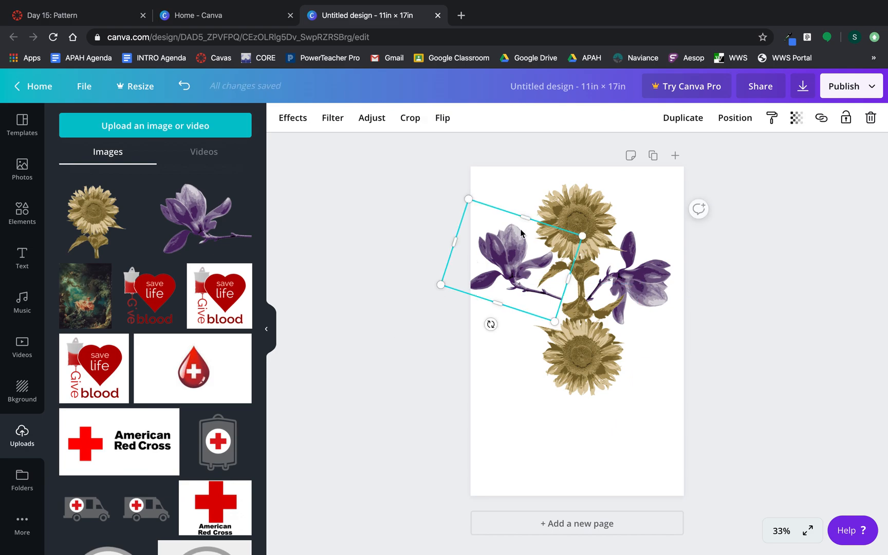
{"action": "left_click_drag", "start_coordinate": [491, 324], "coordinate": [619, 297]}
{"action": "left_click_drag", "start_coordinate": [520, 269], "coordinate": [529, 307]}
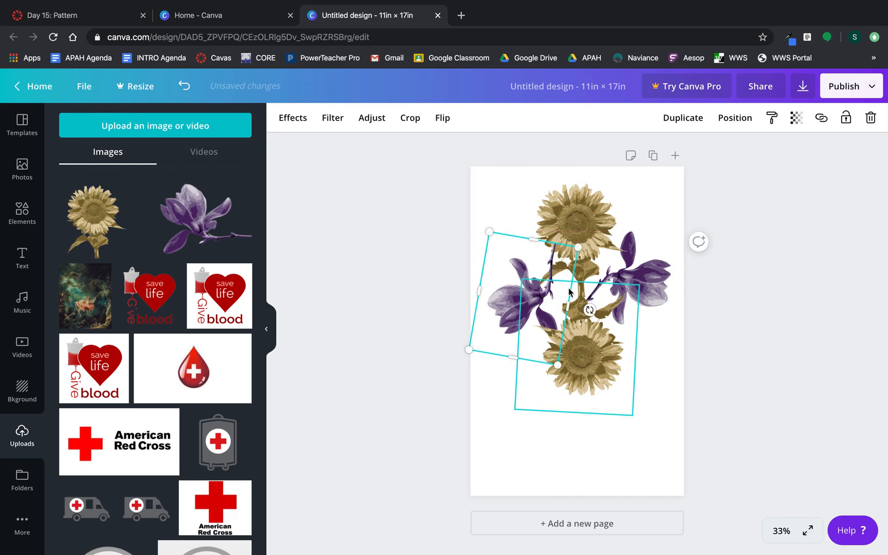
{"action": "left_click_drag", "start_coordinate": [590, 310], "coordinate": [572, 342]}
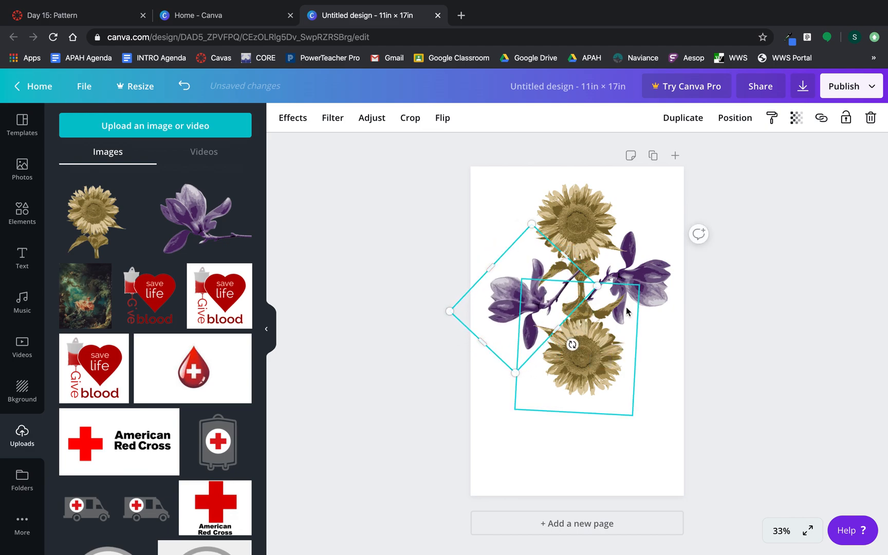
{"action": "left_click", "coordinate": [783, 273]}
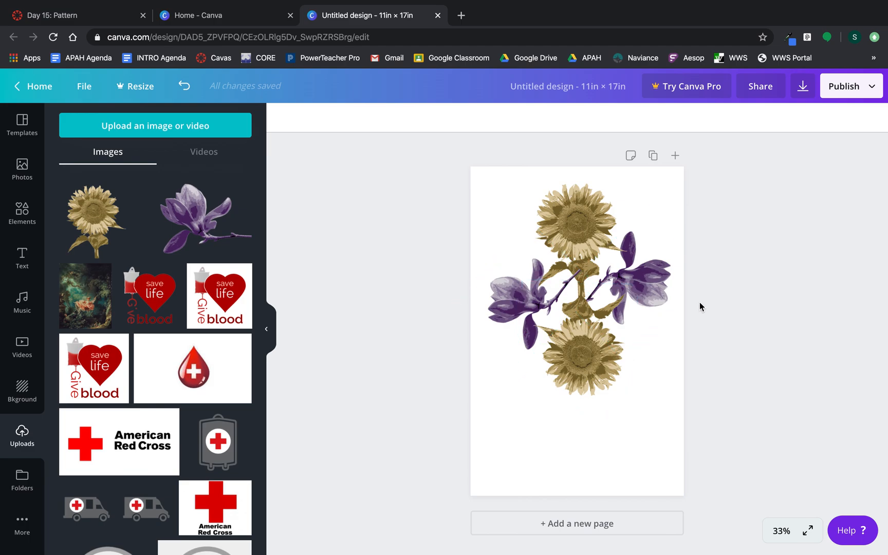
{"action": "left_click", "coordinate": [507, 297]}
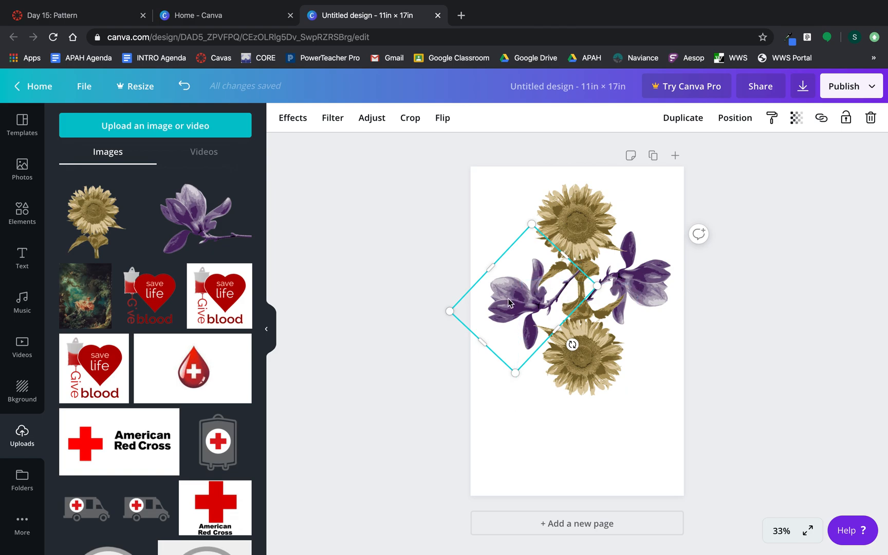
Send the left magnolia to the back, behind the sunflowers.
{"action": "left_click", "coordinate": [730, 123]}
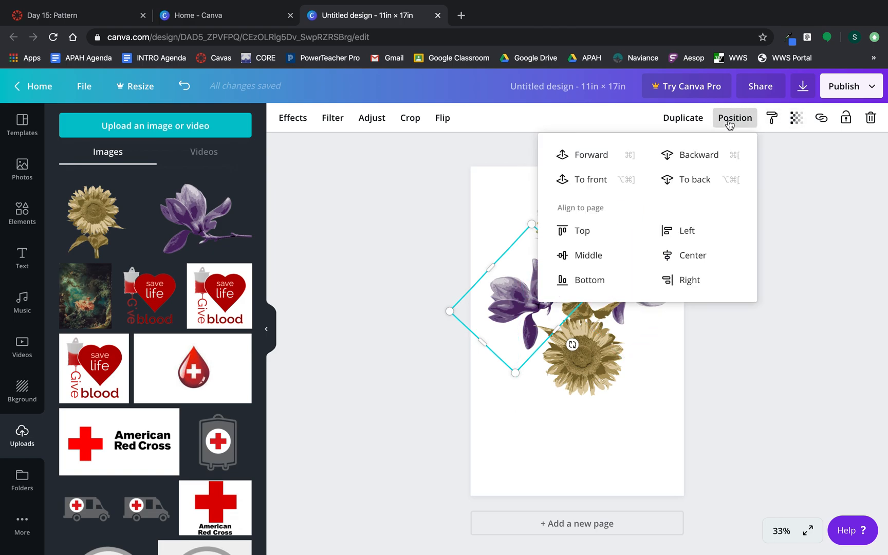
{"action": "left_click", "coordinate": [692, 183]}
{"action": "left_click", "coordinate": [303, 276]}
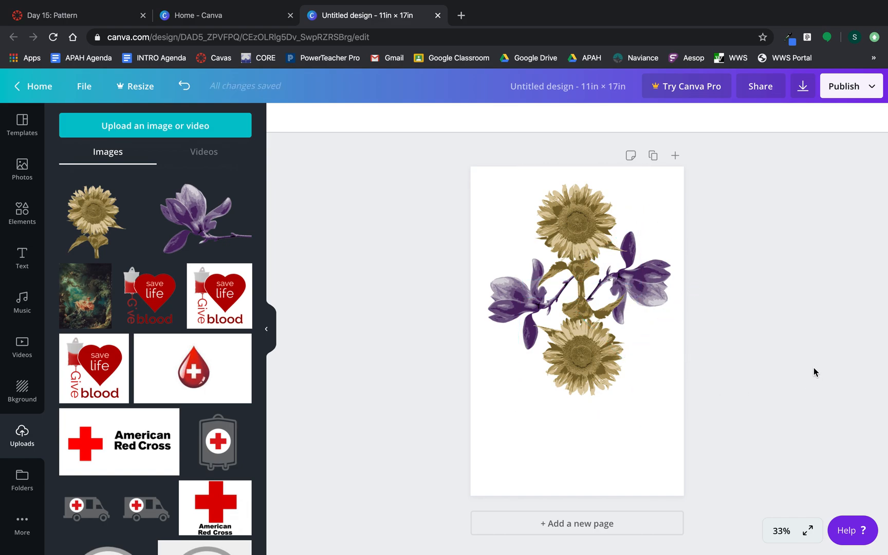
Shrink the top and lower sunflowers and shift them onto the centre line.
{"action": "left_click", "coordinate": [596, 210]}
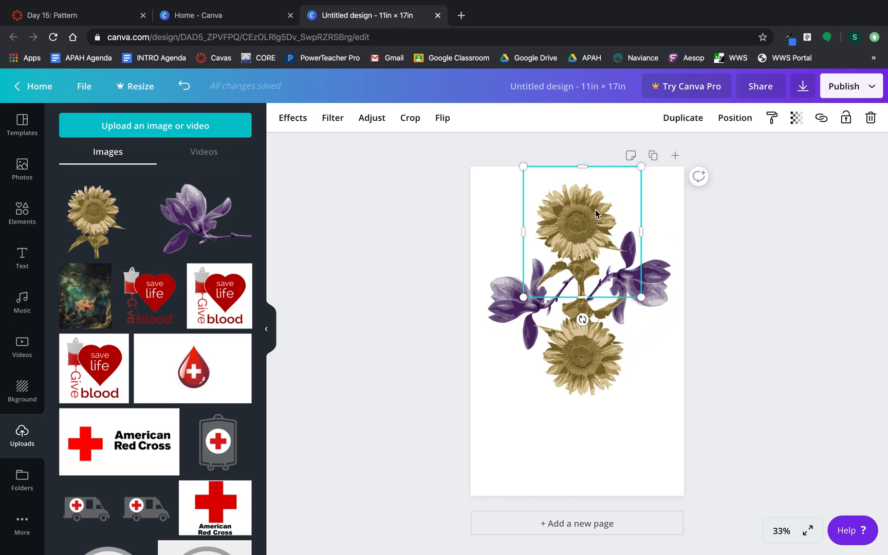
{"action": "left_click_drag", "start_coordinate": [642, 171], "coordinate": [631, 188]}
{"action": "left_click_drag", "start_coordinate": [575, 220], "coordinate": [584, 220]}
{"action": "left_click", "coordinate": [581, 319]}
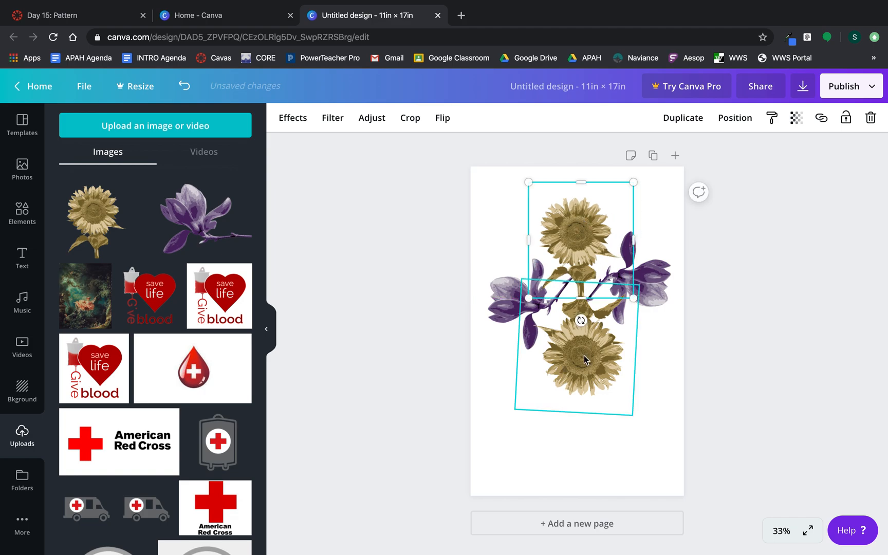
{"action": "left_click_drag", "start_coordinate": [631, 415], "coordinate": [622, 402]}
{"action": "left_click_drag", "start_coordinate": [583, 358], "coordinate": [590, 359]}
Nudge the left and right magnolias into alignment across the shared stem.
{"action": "left_click_drag", "start_coordinate": [504, 307], "coordinate": [509, 307]}
{"action": "left_click", "coordinate": [641, 297]}
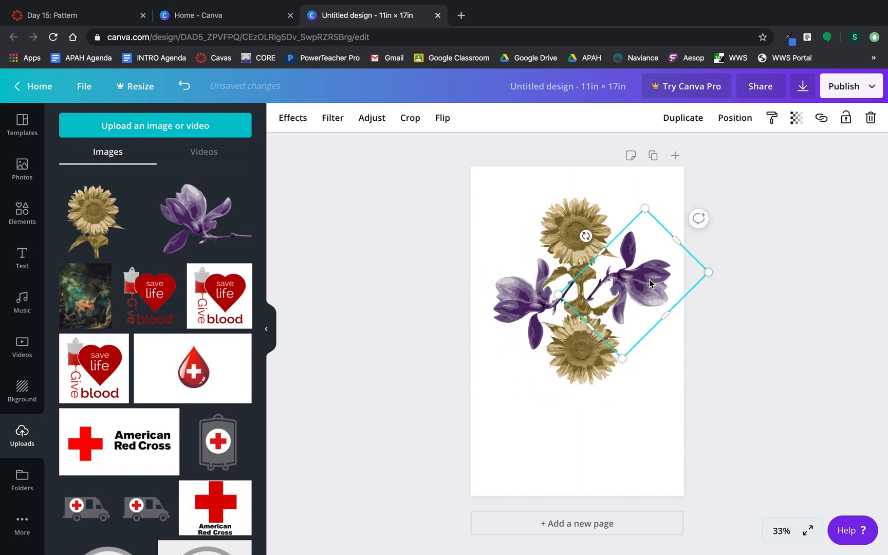
{"action": "left_click_drag", "start_coordinate": [648, 281], "coordinate": [647, 280]}
{"action": "left_click", "coordinate": [748, 318]}
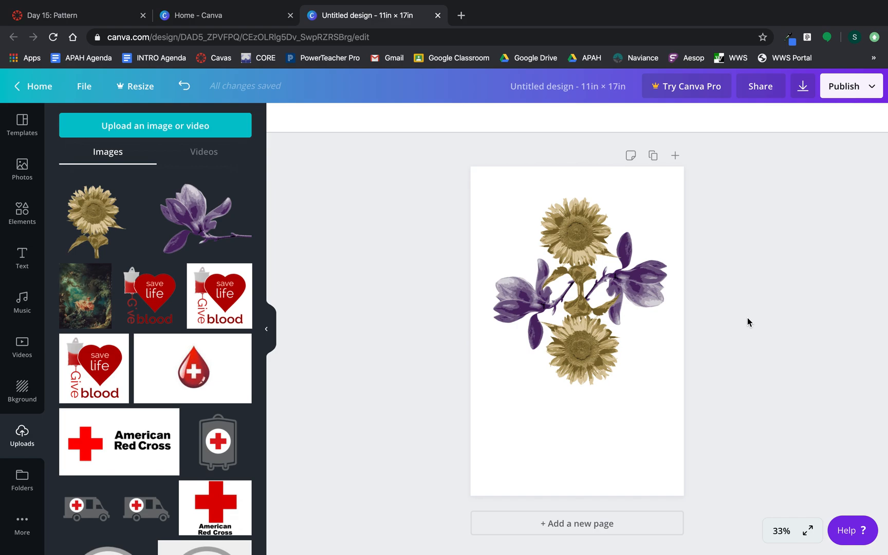
{"action": "left_click", "coordinate": [573, 228]}
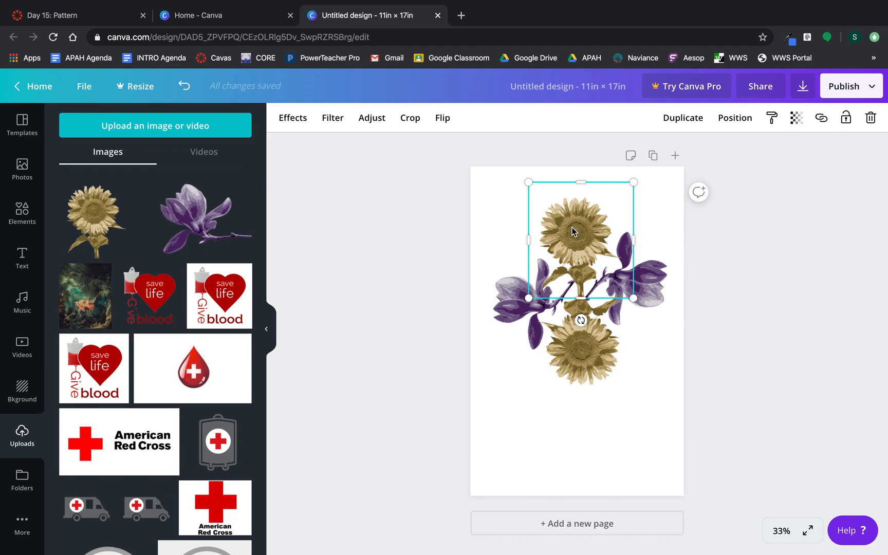
Select all four flowers and group them into one motif.
{"action": "left_click", "coordinate": [514, 298], "text": "shift"}
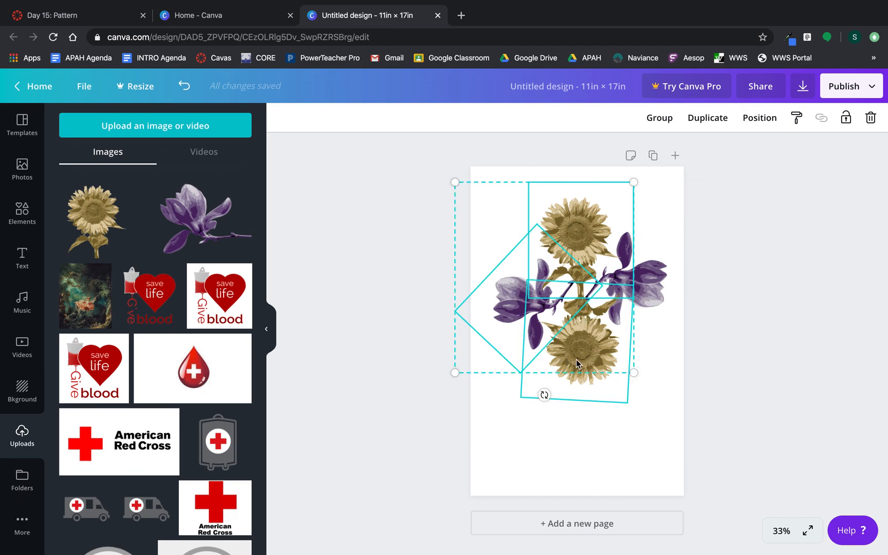
{"action": "left_click", "coordinate": [635, 321], "text": "shift"}
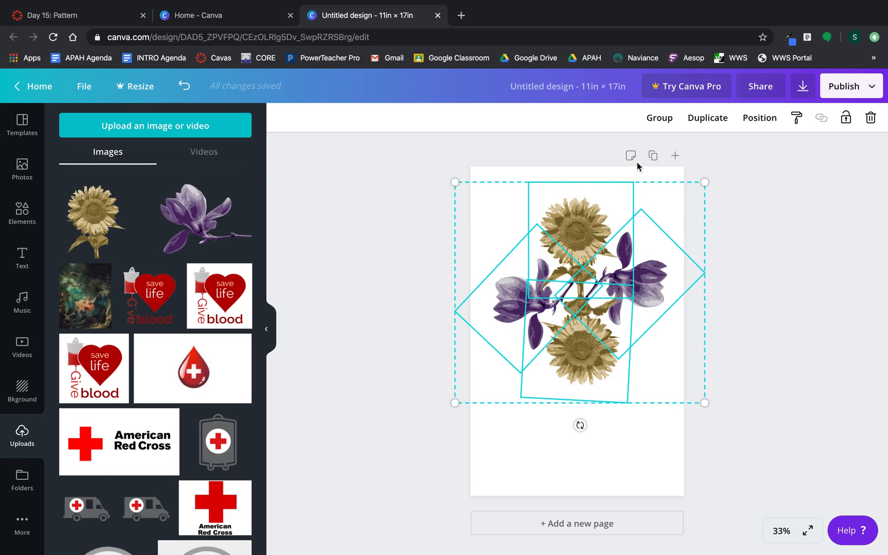
{"action": "left_click", "coordinate": [660, 119]}
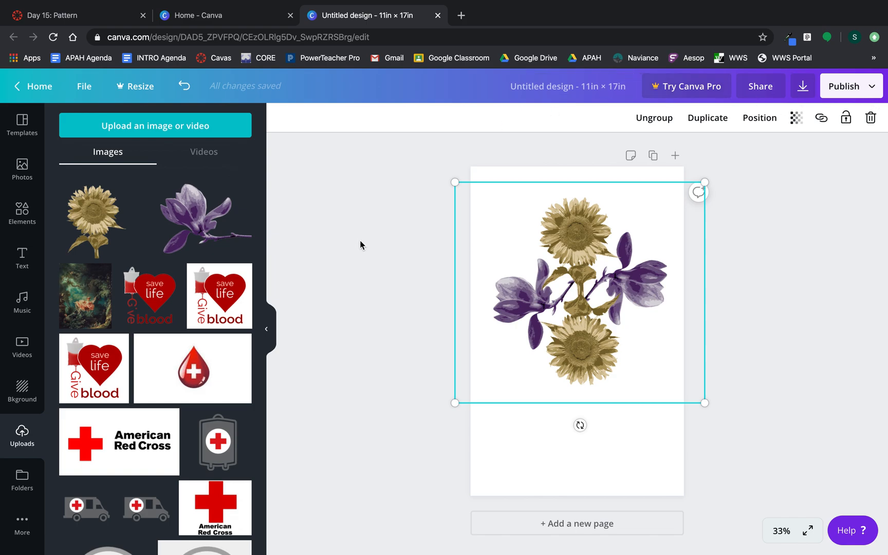
Shrink the group to about 6.4 by 5.7, move it top-left, and close Uploads.
{"action": "left_click_drag", "start_coordinate": [586, 333], "coordinate": [739, 343]}
{"action": "left_click_drag", "start_coordinate": [670, 313], "coordinate": [512, 307]}
{"action": "left_click_drag", "start_coordinate": [700, 405], "coordinate": [567, 306]}
{"action": "left_click_drag", "start_coordinate": [543, 243], "coordinate": [539, 220]}
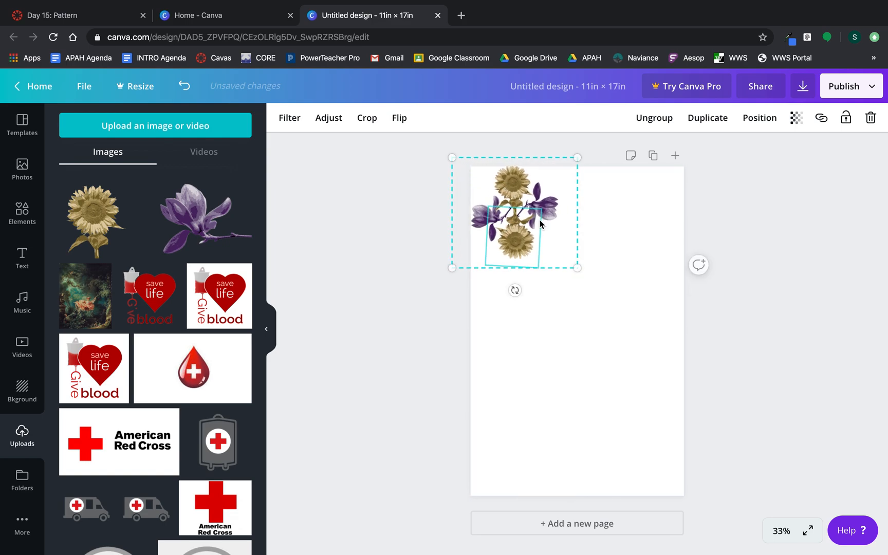
{"action": "left_click", "coordinate": [649, 246]}
{"action": "left_click", "coordinate": [268, 329]}
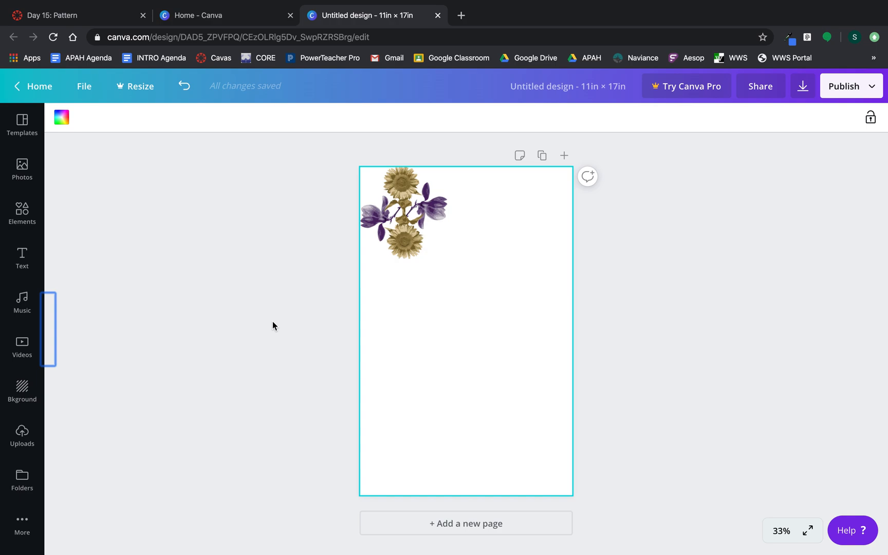
Copy the flower motif group from the page's top-left corner.
{"action": "left_click", "coordinate": [404, 229]}
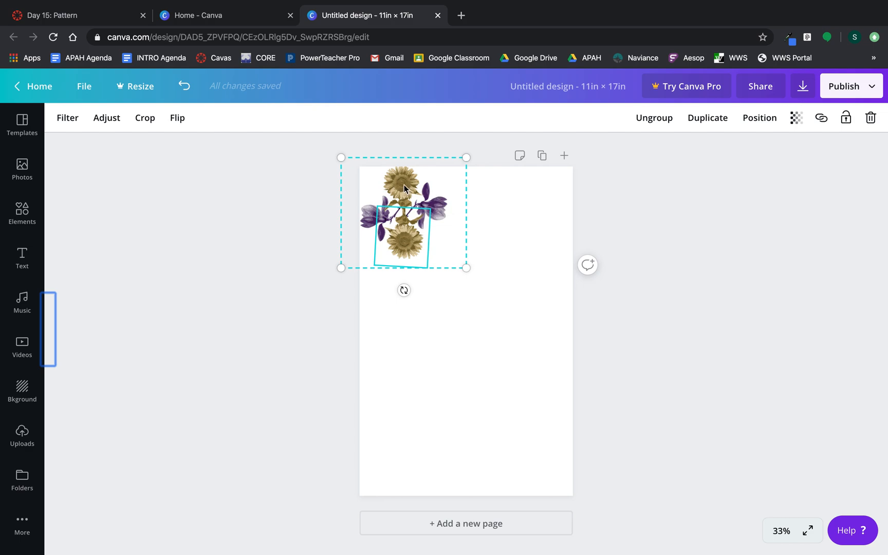
{"action": "left_click", "coordinate": [400, 222]}
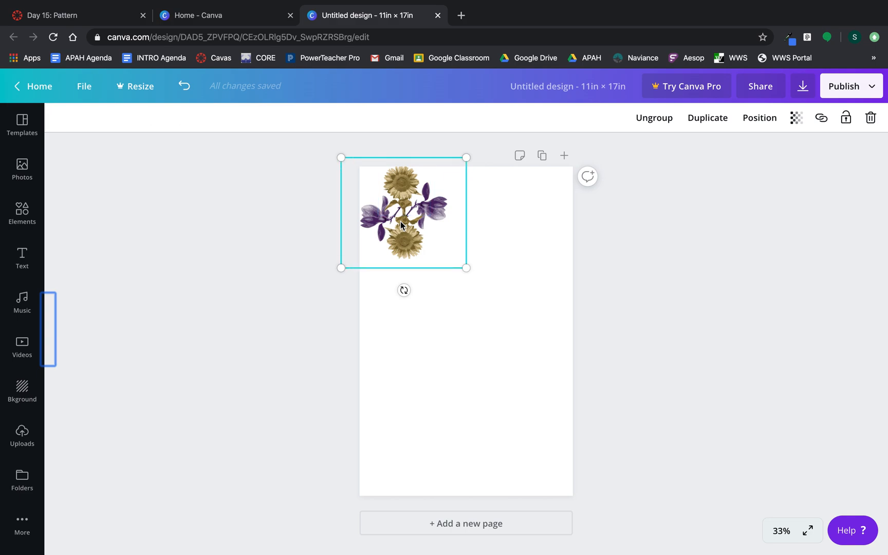
{"action": "right_click", "coordinate": [400, 221]}
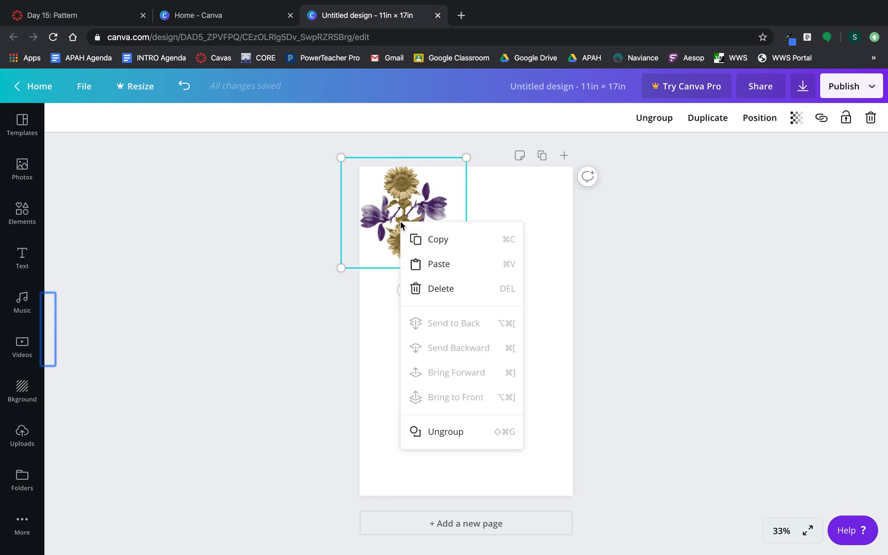
{"action": "left_click", "coordinate": [423, 248]}
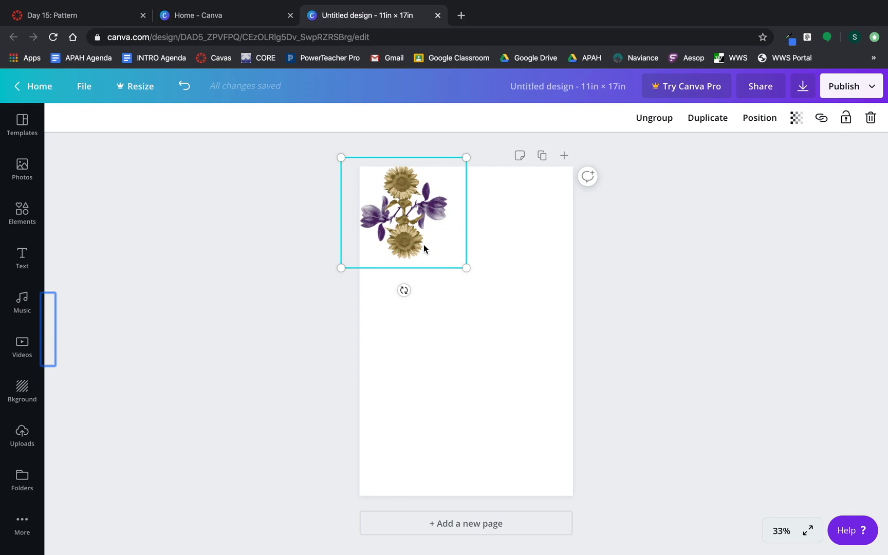
Paste the copied group onto the page, bringing up the clipboard permission prompt.
{"action": "left_click", "coordinate": [491, 245]}
{"action": "right_click", "coordinate": [491, 245]}
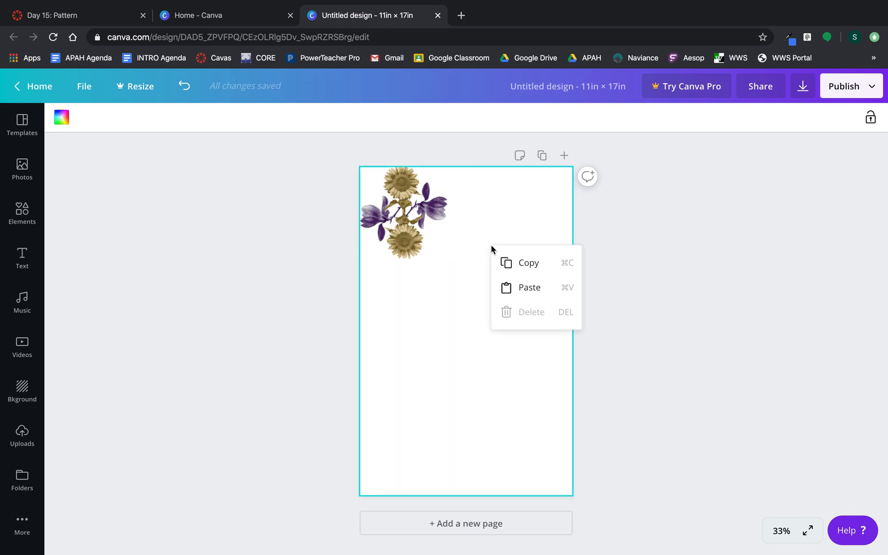
{"action": "left_click", "coordinate": [529, 287]}
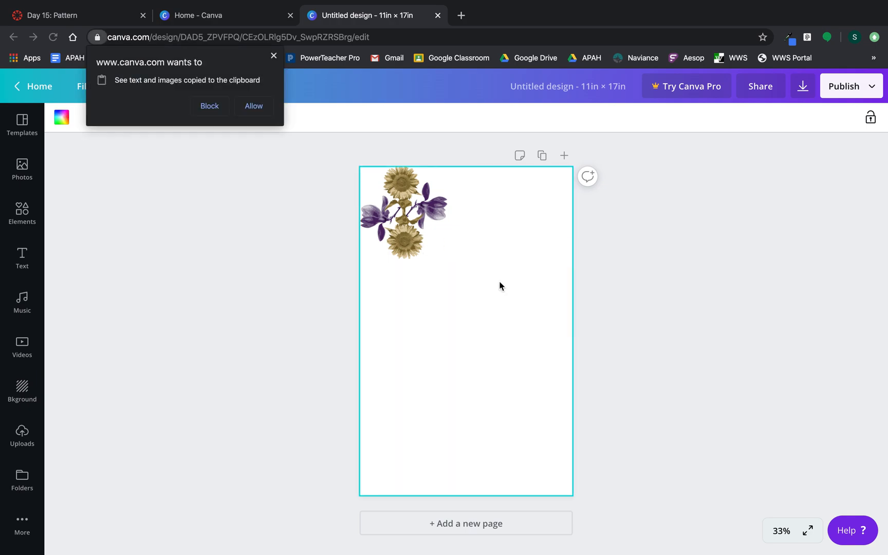
{"action": "left_click", "coordinate": [254, 107]}
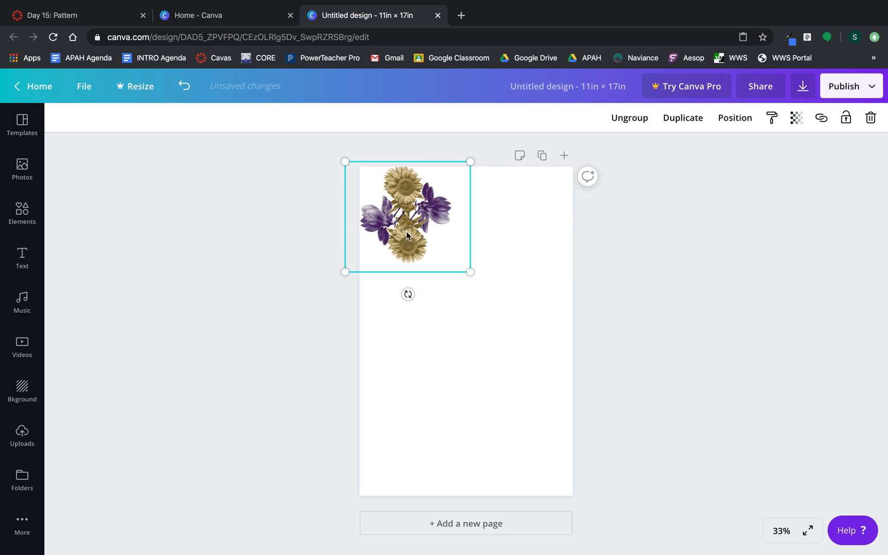
Place the pasted copy beside the original and line up a third motif on the guide.
{"action": "left_click_drag", "start_coordinate": [409, 224], "coordinate": [473, 248]}
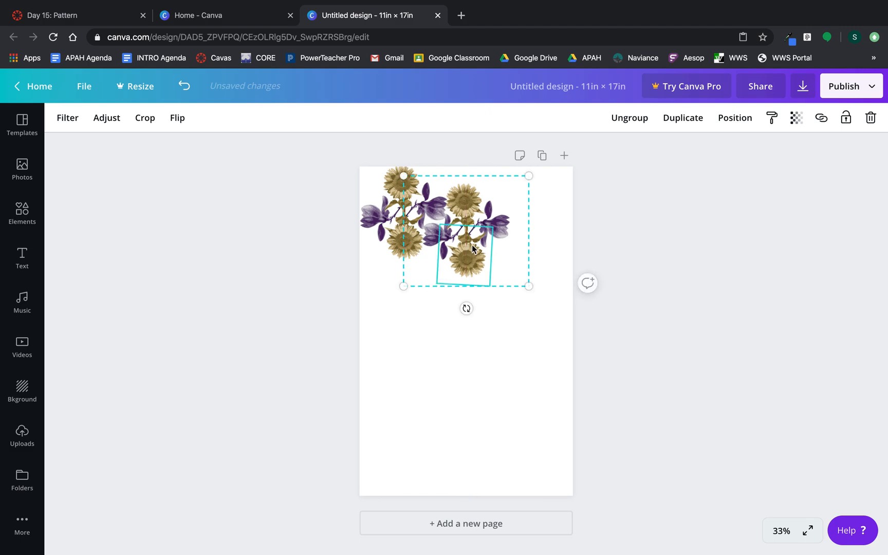
{"action": "left_click", "coordinate": [239, 266]}
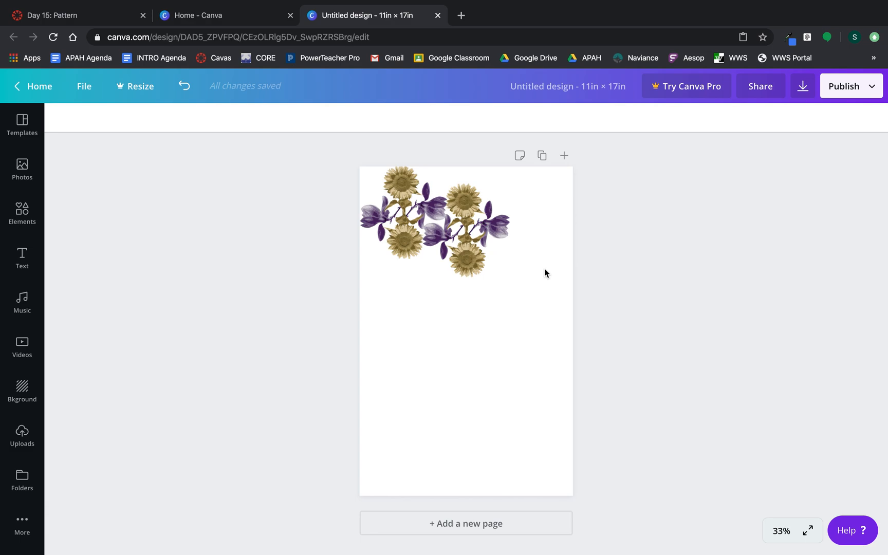
{"action": "key", "text": "super+v"}
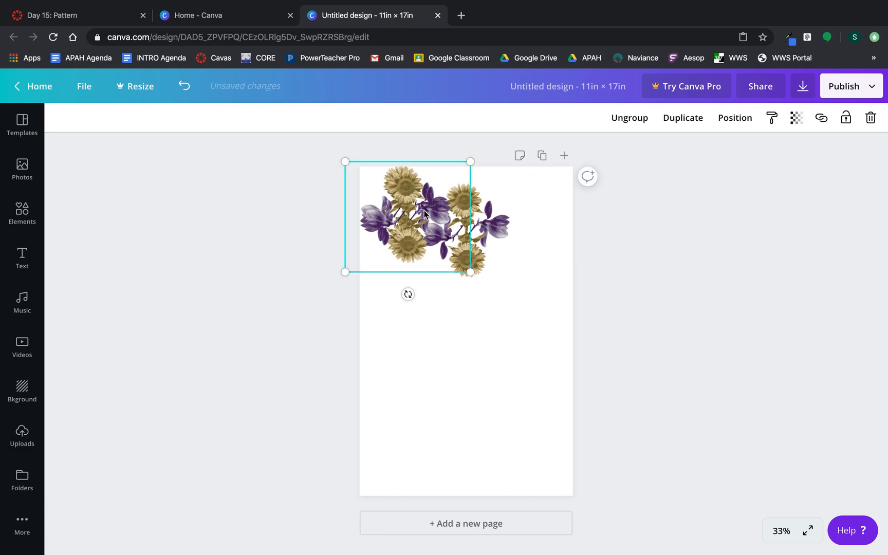
{"action": "left_click_drag", "start_coordinate": [404, 248], "coordinate": [542, 285]}
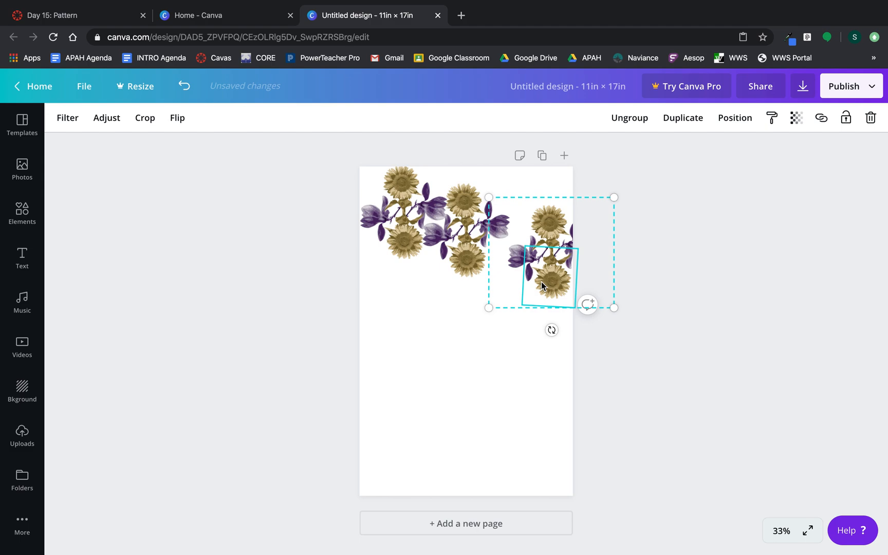
{"action": "left_click_drag", "start_coordinate": [550, 284], "coordinate": [528, 280]}
{"action": "left_click", "coordinate": [602, 384]}
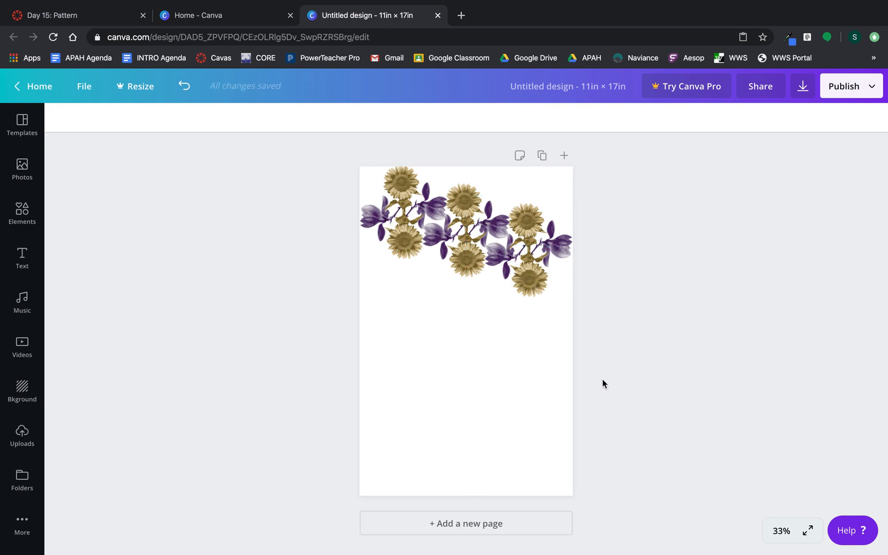
Push a motif to the right edge and place another copy past the top-left corner.
{"action": "left_click", "coordinate": [515, 243]}
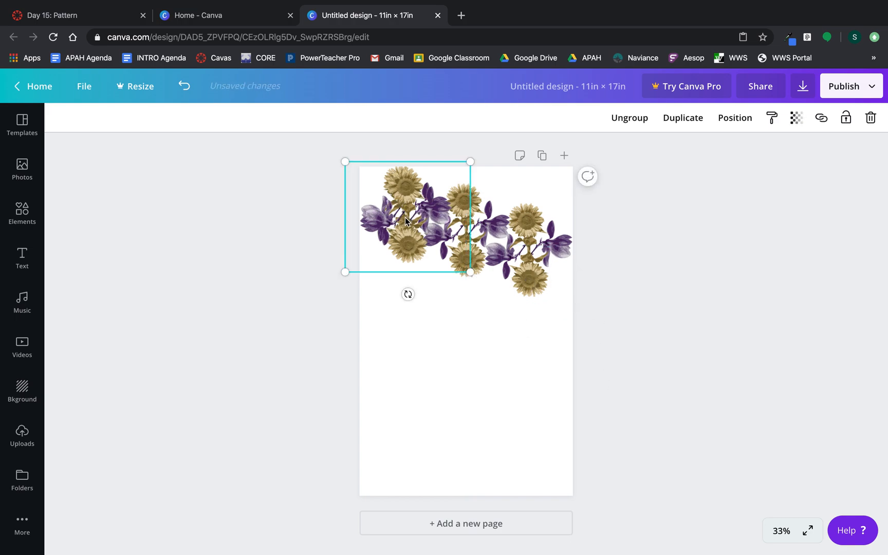
{"action": "left_click", "coordinate": [408, 238]}
{"action": "left_click_drag", "start_coordinate": [408, 238], "coordinate": [595, 295]}
{"action": "key", "text": "super+z"}
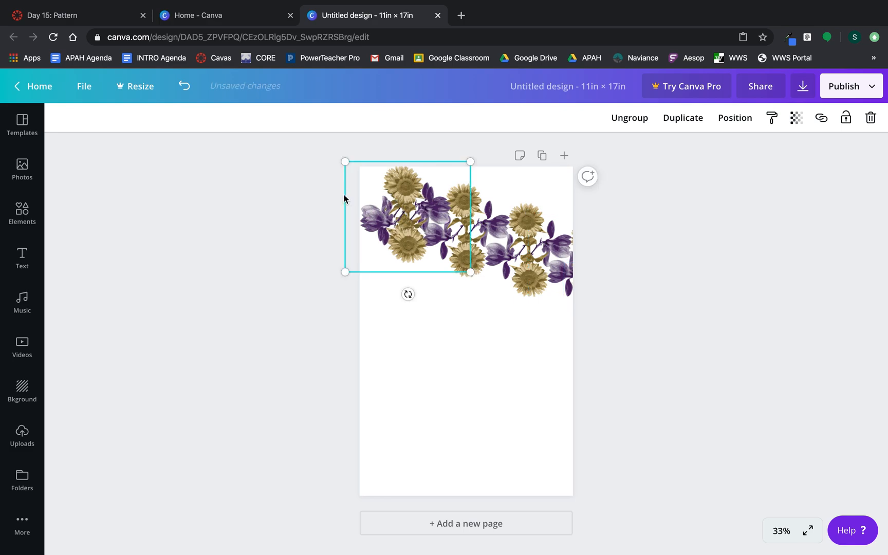
{"action": "left_click_drag", "start_coordinate": [398, 238], "coordinate": [327, 214]}
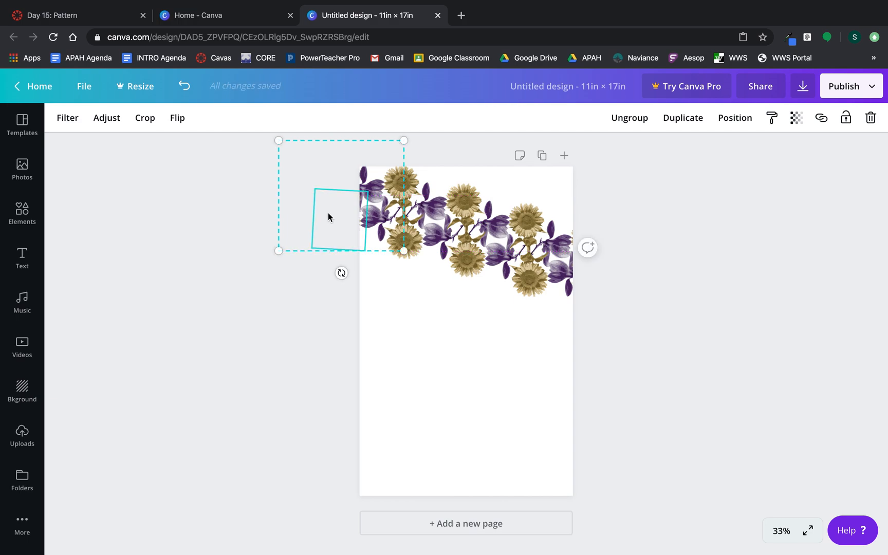
Select the five flower tiles of the top band and copy them.
{"action": "left_click", "coordinate": [334, 312]}
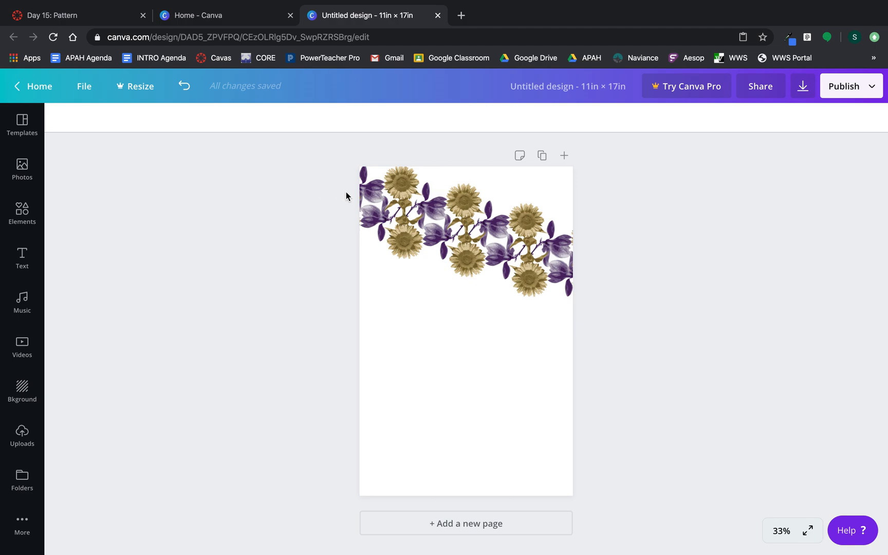
{"action": "left_click", "coordinate": [365, 192]}
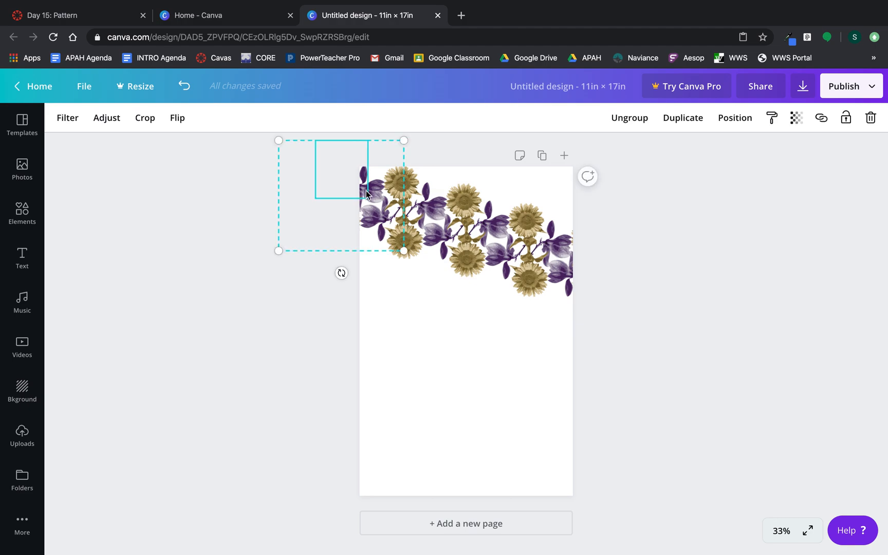
{"action": "left_click", "coordinate": [409, 176], "text": "shift"}
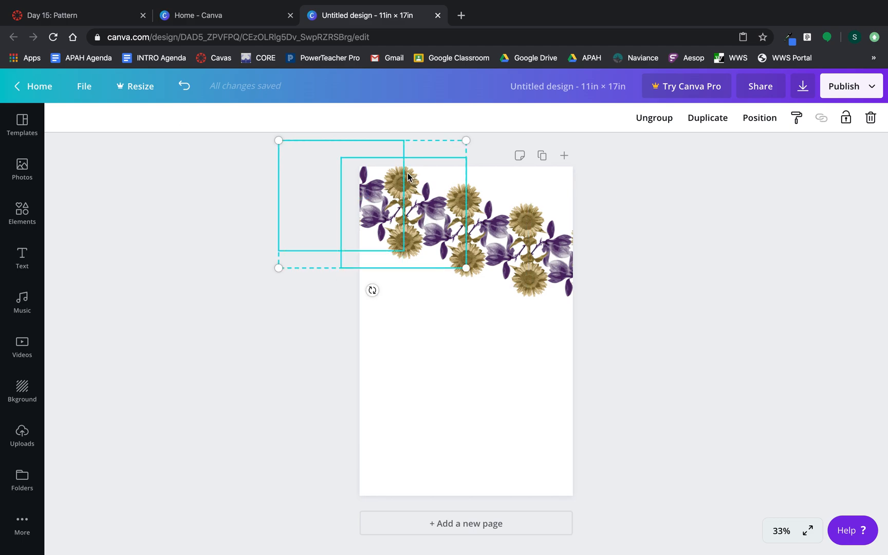
{"action": "left_click", "coordinate": [481, 215], "text": "shift"}
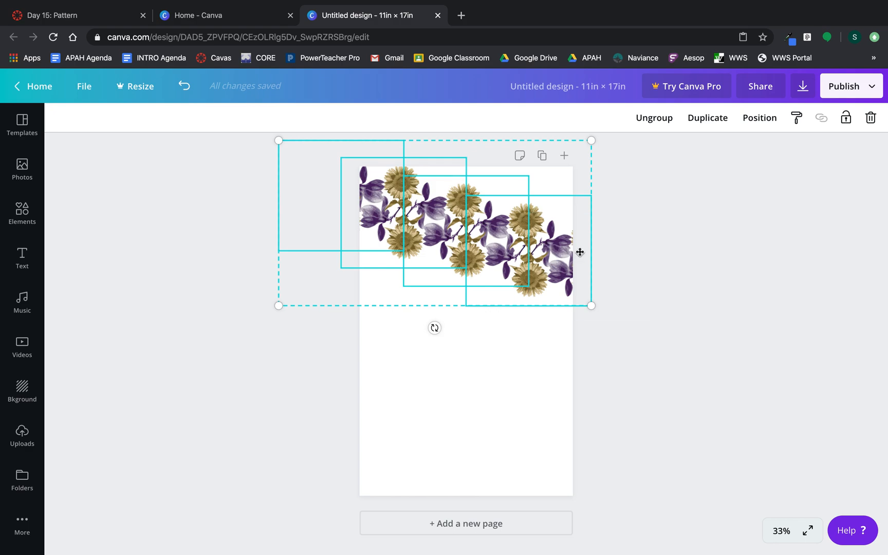
{"action": "key", "text": "Escape"}
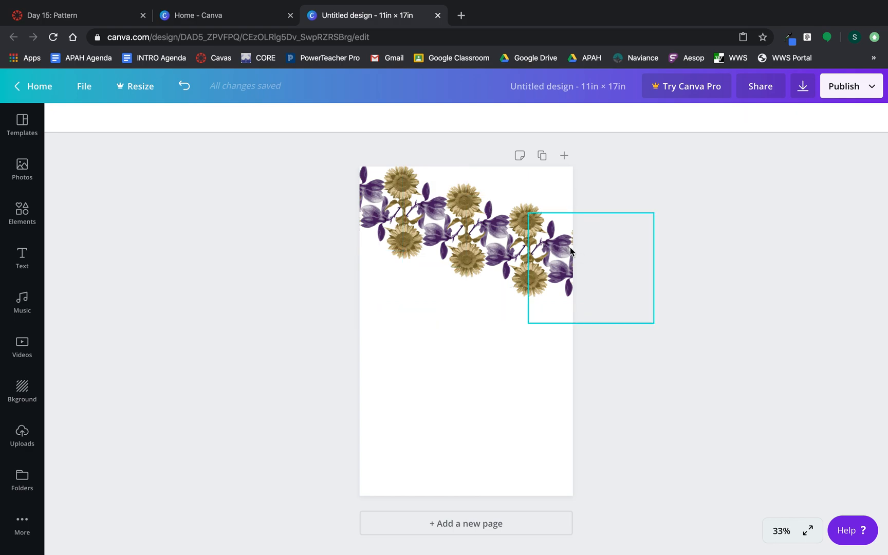
{"action": "left_click", "coordinate": [361, 194]}
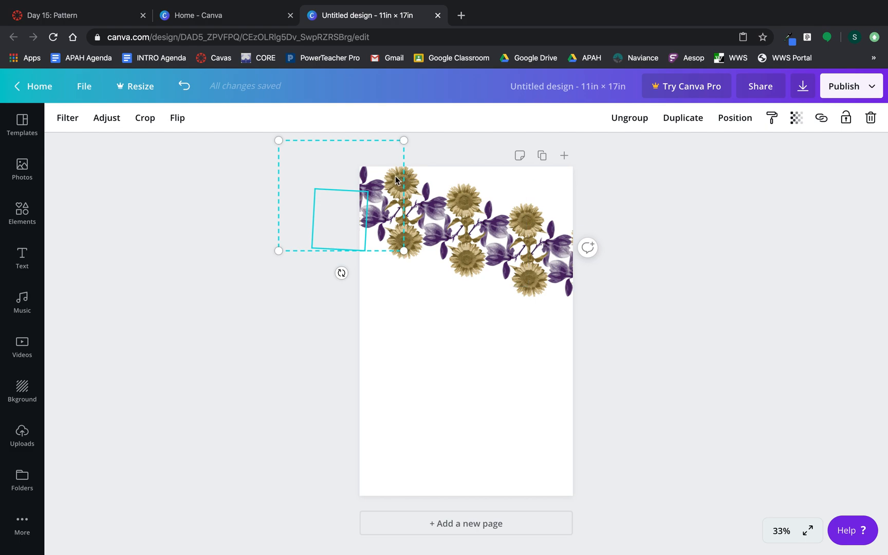
{"action": "left_click", "coordinate": [410, 170], "text": "shift"}
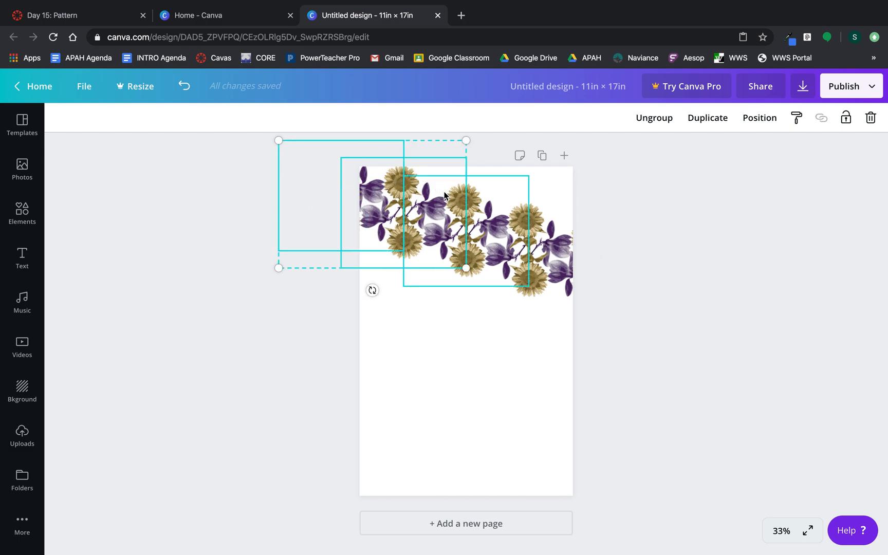
{"action": "left_click", "coordinate": [473, 205], "text": "shift"}
{"action": "left_click", "coordinate": [497, 216], "text": "shift"}
{"action": "left_click", "coordinate": [571, 237], "text": "shift"}
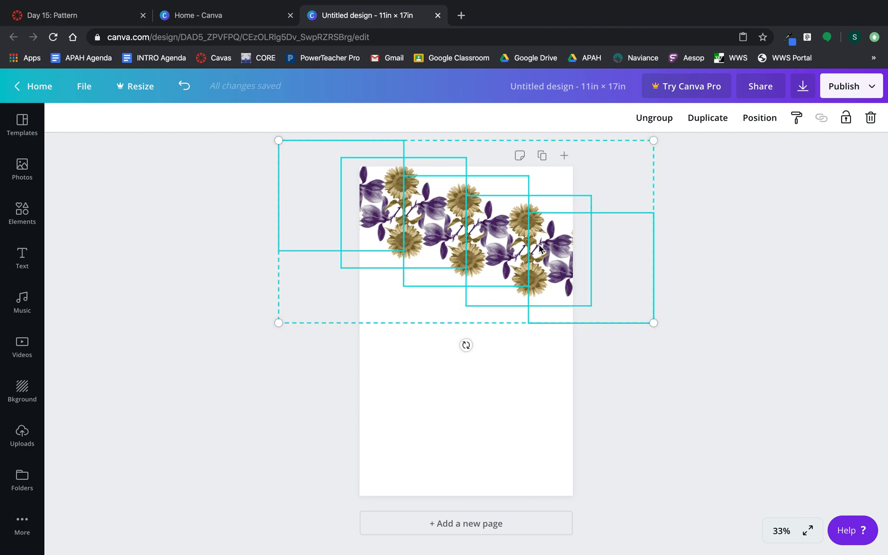
{"action": "right_click", "coordinate": [486, 245]}
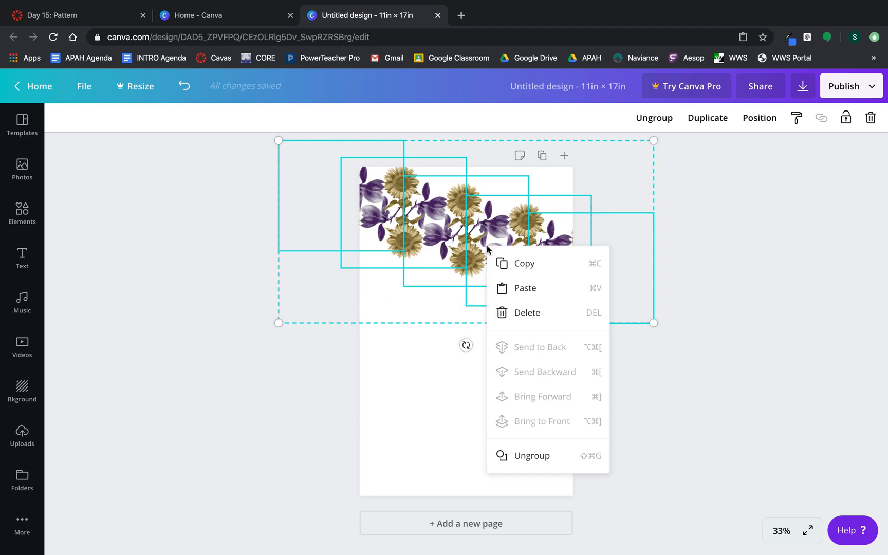
{"action": "left_click", "coordinate": [500, 263]}
Paste three copies of the band, placing them as further rows of the pattern.
{"action": "left_click", "coordinate": [482, 384]}
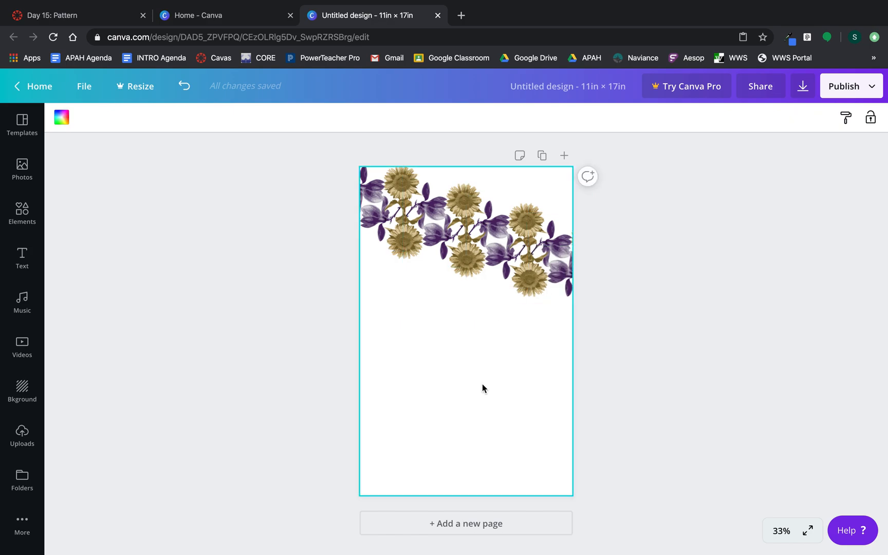
{"action": "right_click", "coordinate": [482, 384]}
{"action": "left_click", "coordinate": [506, 427]}
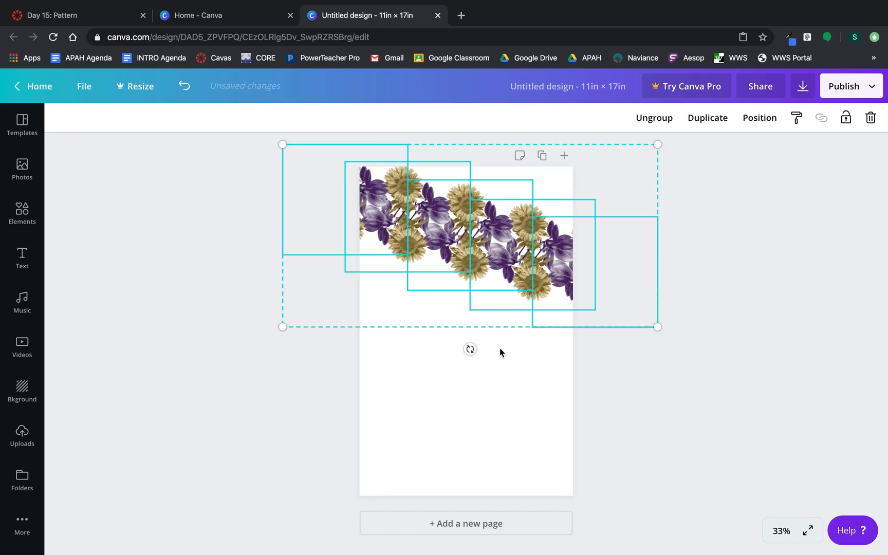
{"action": "left_click_drag", "start_coordinate": [503, 263], "coordinate": [461, 321]}
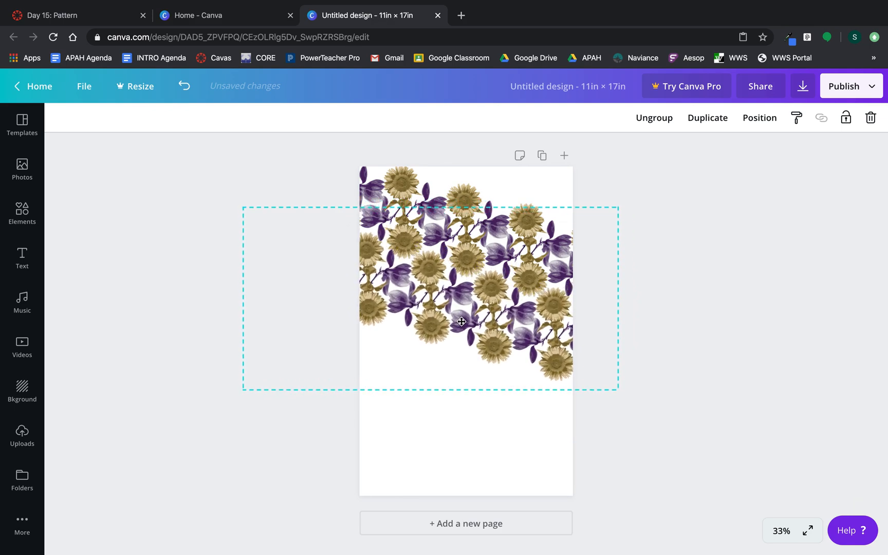
{"action": "left_click", "coordinate": [800, 325]}
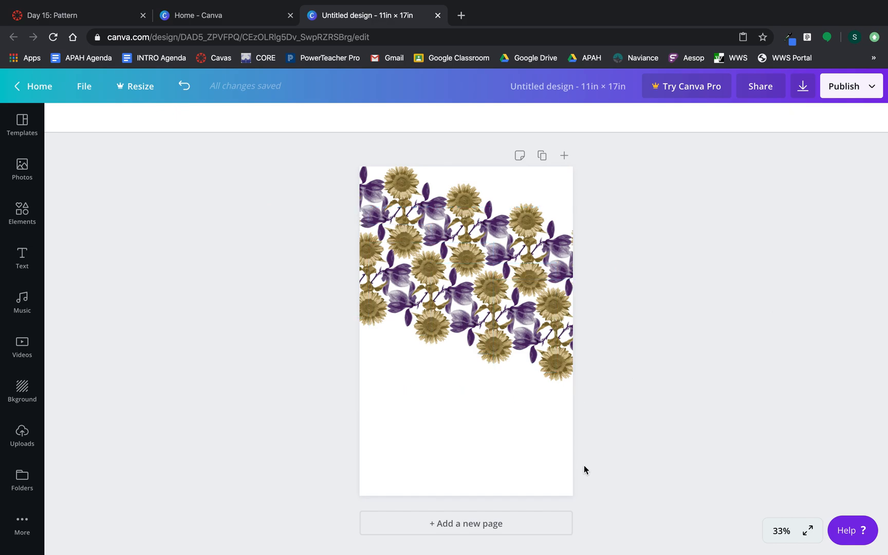
{"action": "key", "text": "ctrl+v"}
{"action": "left_click_drag", "start_coordinate": [565, 254], "coordinate": [536, 165]}
{"action": "left_click", "coordinate": [630, 279]}
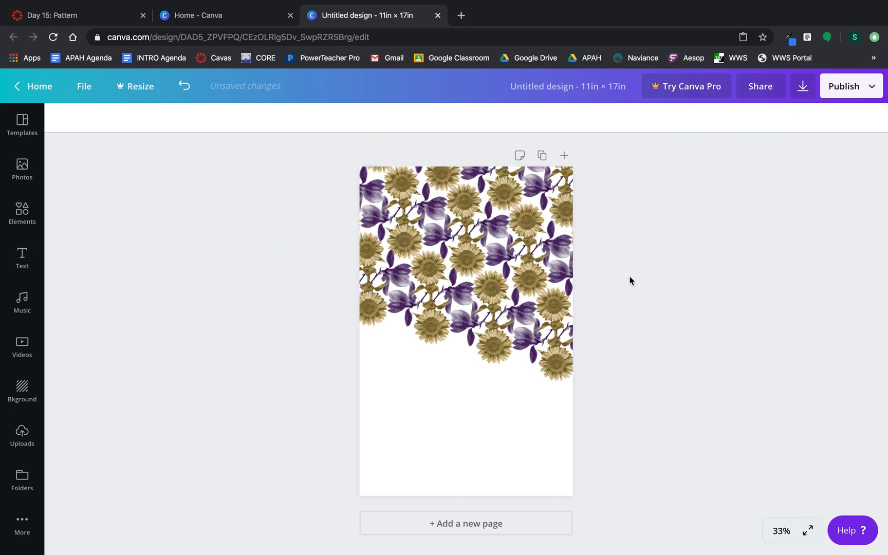
{"action": "key", "text": "ctrl+v"}
{"action": "left_click_drag", "start_coordinate": [537, 284], "coordinate": [522, 428]}
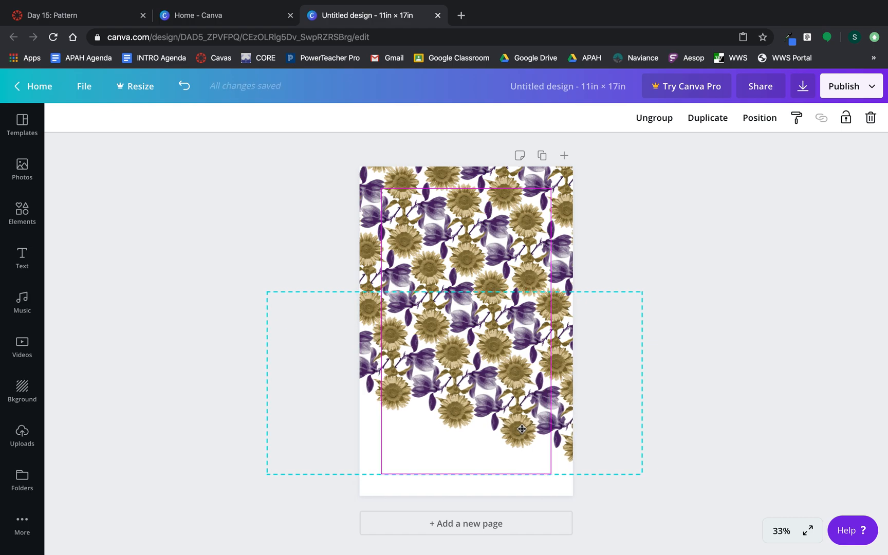
Fine-tune the last band and paste another copy toward the page bottom.
{"action": "left_click_drag", "start_coordinate": [522, 429], "coordinate": [522, 430]}
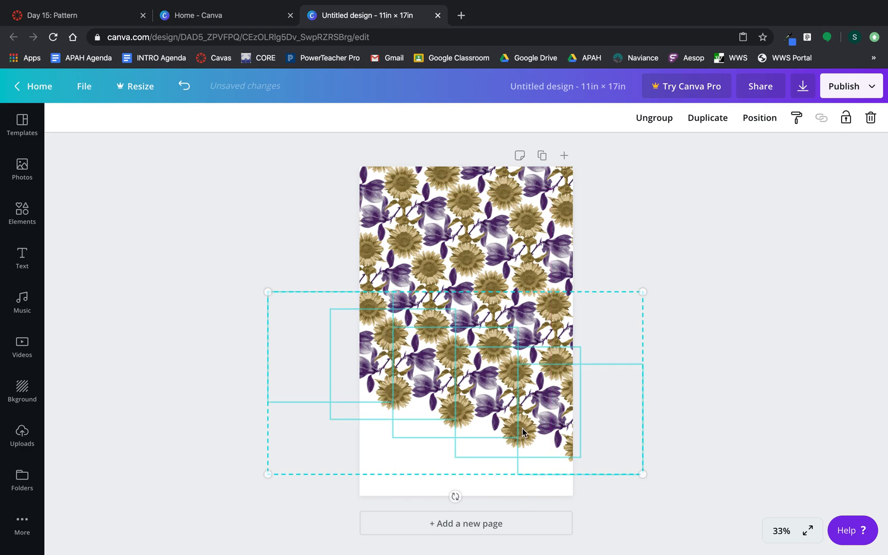
{"action": "left_click", "coordinate": [857, 307]}
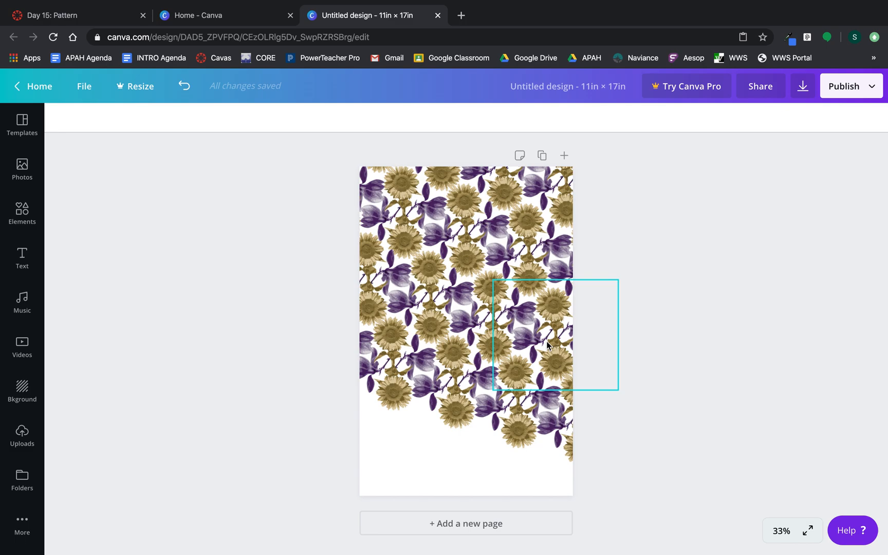
{"action": "key", "text": "super+v"}
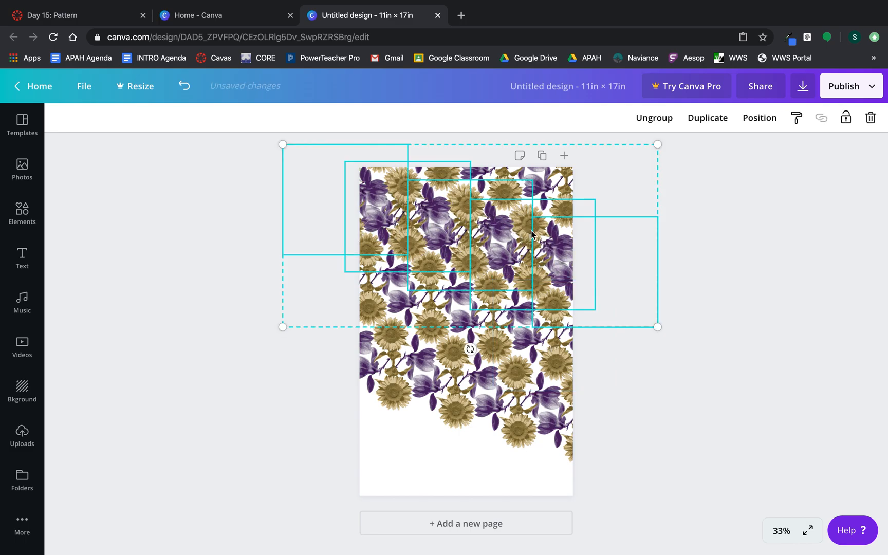
{"action": "left_click_drag", "start_coordinate": [509, 267], "coordinate": [481, 445]}
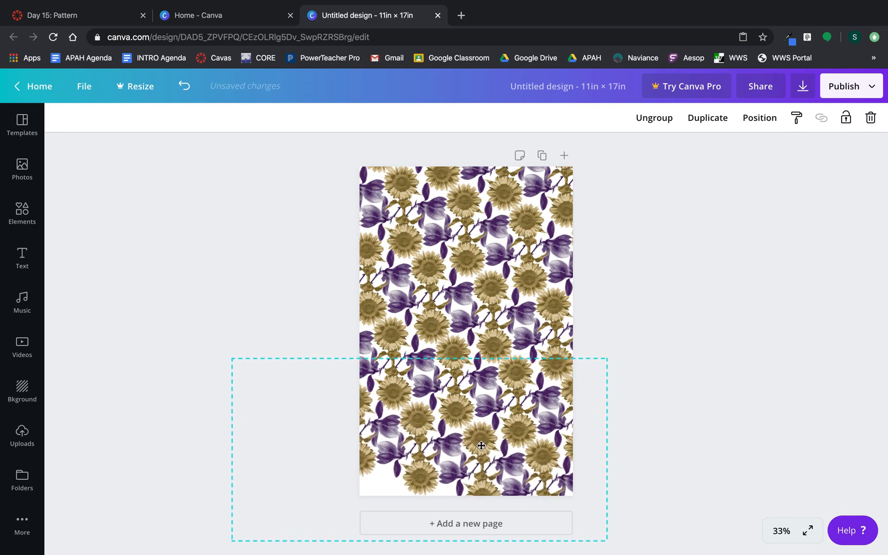
{"action": "left_click", "coordinate": [707, 389]}
Paste a final band over the bottom-left corner so the whole page is covered.
{"action": "key", "text": "ctrl+v"}
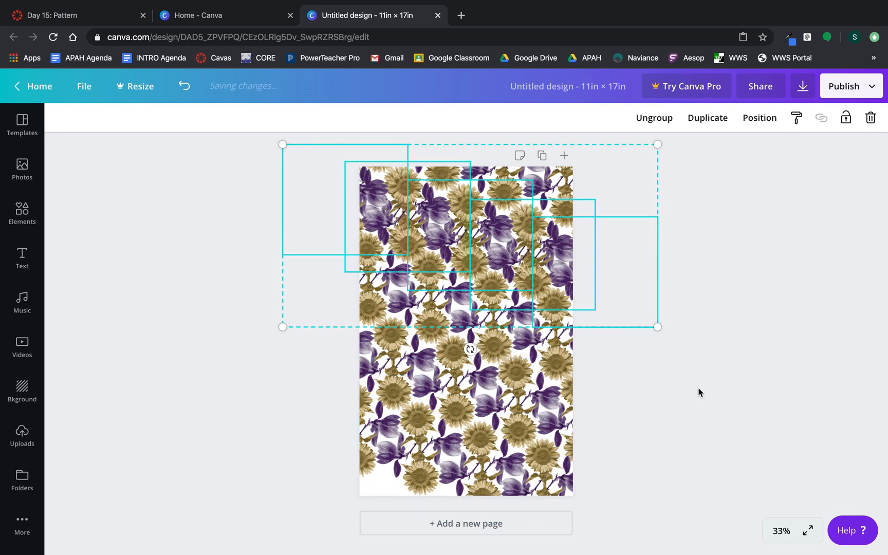
{"action": "left_click_drag", "start_coordinate": [527, 227], "coordinate": [439, 506]}
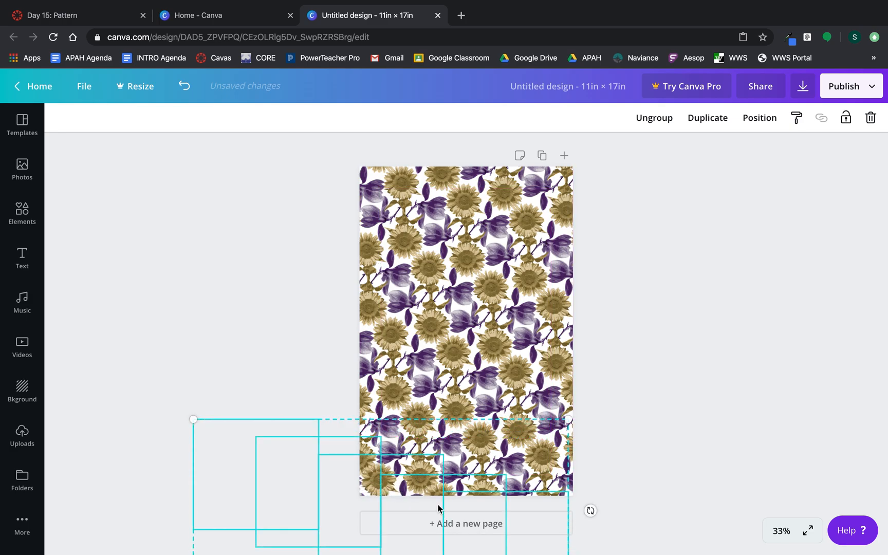
{"action": "left_click", "coordinate": [536, 423]}
{"action": "left_click", "coordinate": [580, 303]}
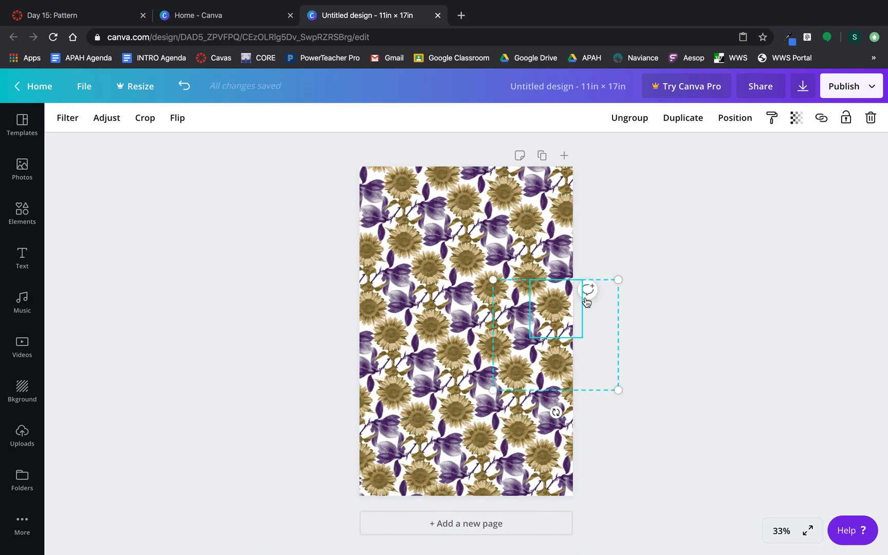
{"action": "left_click", "coordinate": [686, 260]}
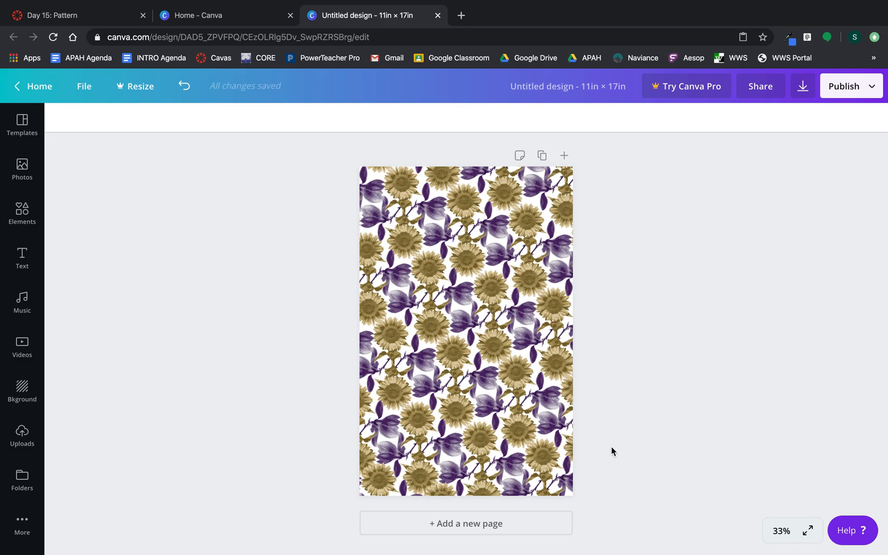
Add a second page, paste the flower band onto it, and enlarge it.
{"action": "left_click", "coordinate": [458, 525]}
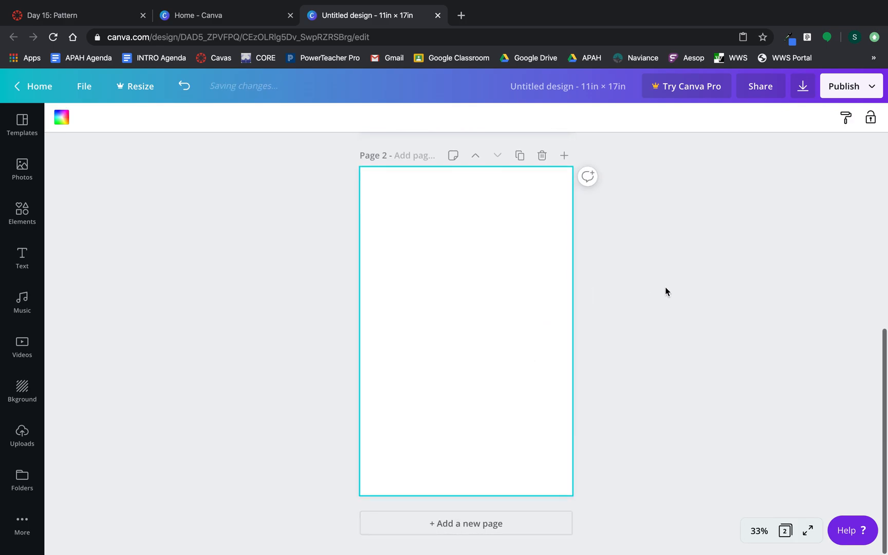
{"action": "key", "text": "ctrl+v"}
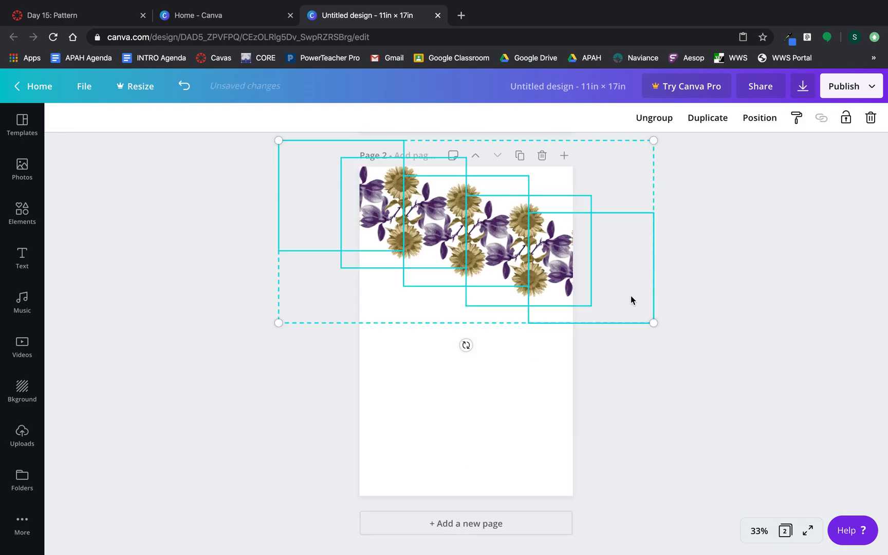
{"action": "left_click_drag", "start_coordinate": [655, 324], "coordinate": [780, 437]}
{"action": "left_click_drag", "start_coordinate": [537, 301], "coordinate": [555, 311]}
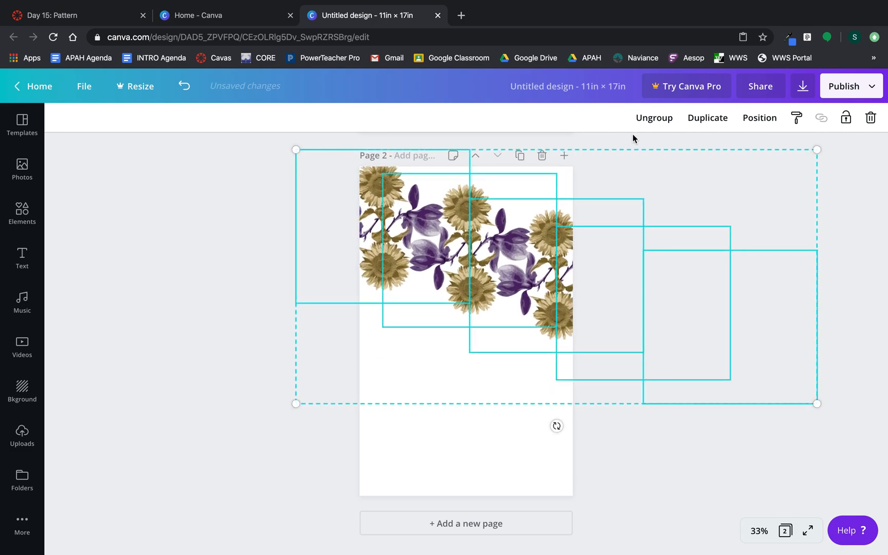
{"action": "left_click", "coordinate": [218, 340]}
Select the left, middle and right motif groups of Page 2's top row.
{"action": "left_click", "coordinate": [395, 274]}
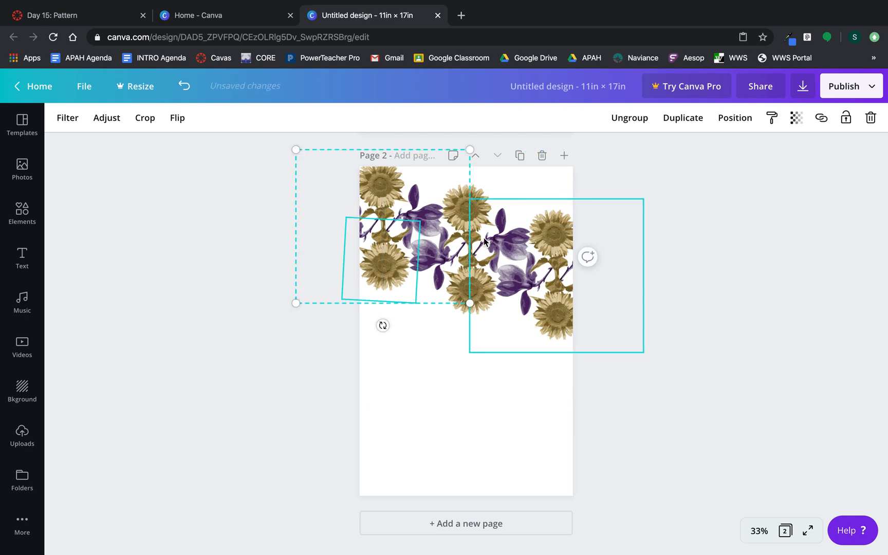
{"action": "left_click", "coordinate": [475, 198], "text": "shift"}
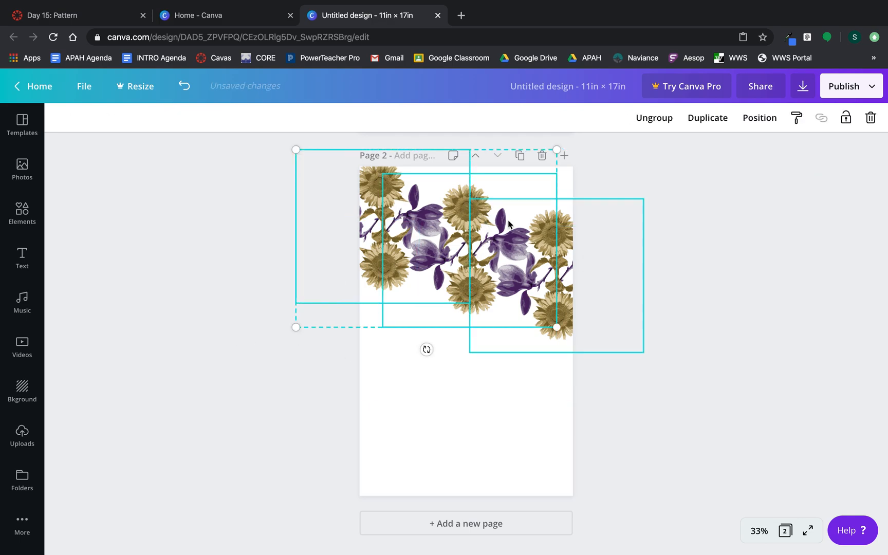
{"action": "left_click", "coordinate": [554, 229], "text": "shift"}
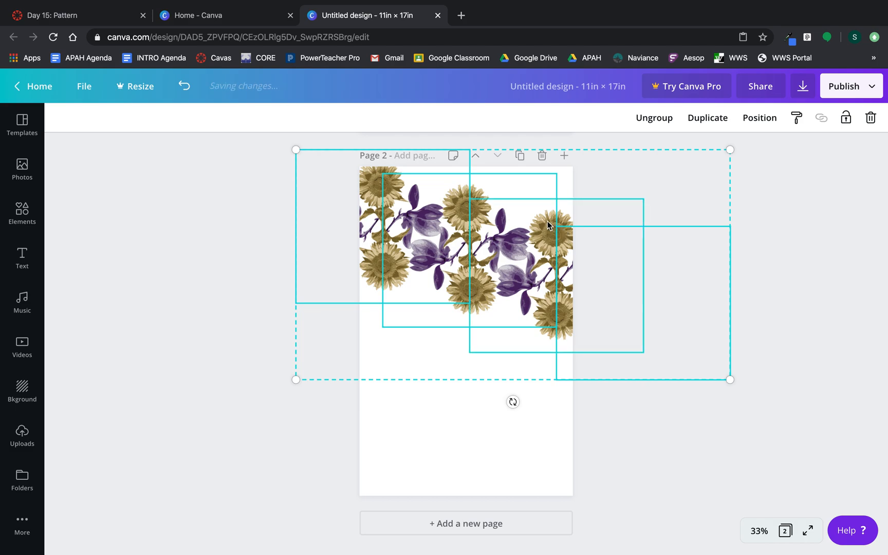
{"action": "left_click", "coordinate": [615, 478]}
{"action": "left_click", "coordinate": [444, 278]}
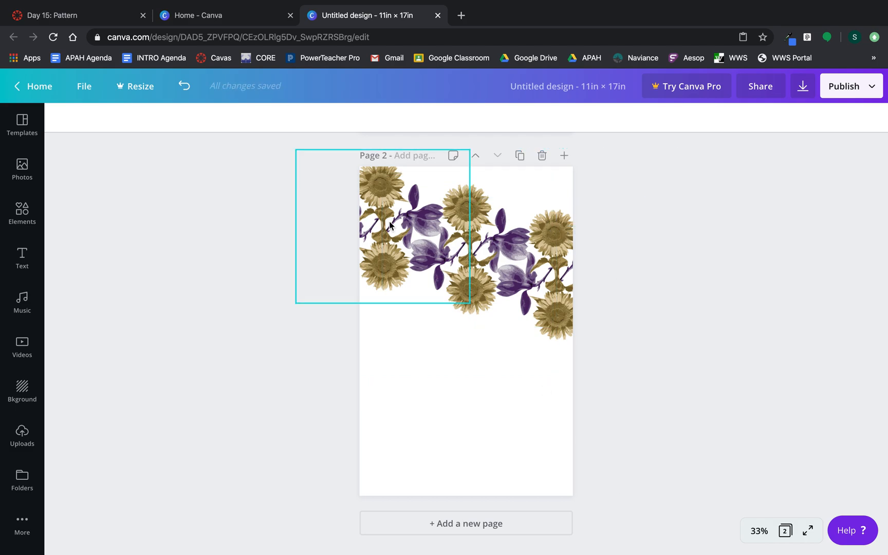
{"action": "left_click", "coordinate": [481, 208], "text": "shift"}
{"action": "left_click", "coordinate": [472, 206]}
{"action": "left_click", "coordinate": [452, 206], "text": "shift"}
{"action": "left_click", "coordinate": [472, 206]}
{"action": "left_click", "coordinate": [464, 282], "text": "shift"}
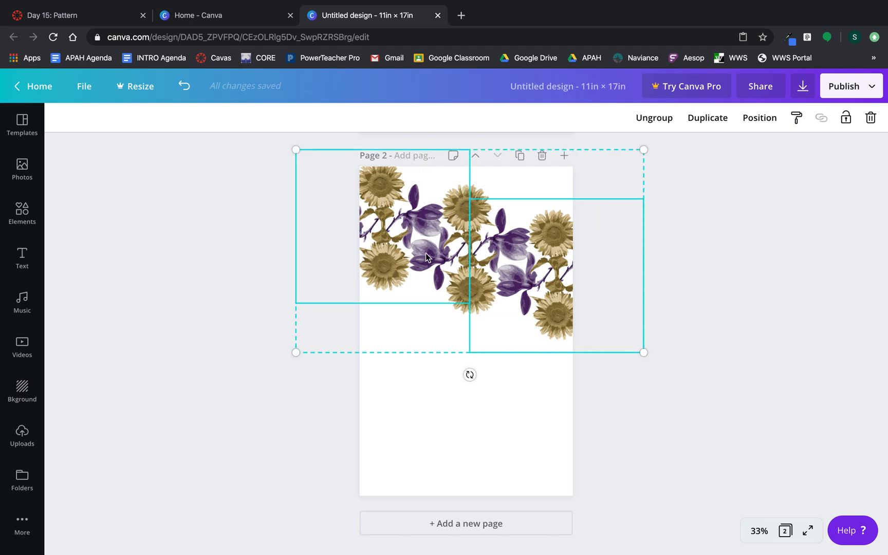
{"action": "left_click", "coordinate": [384, 224], "text": "shift"}
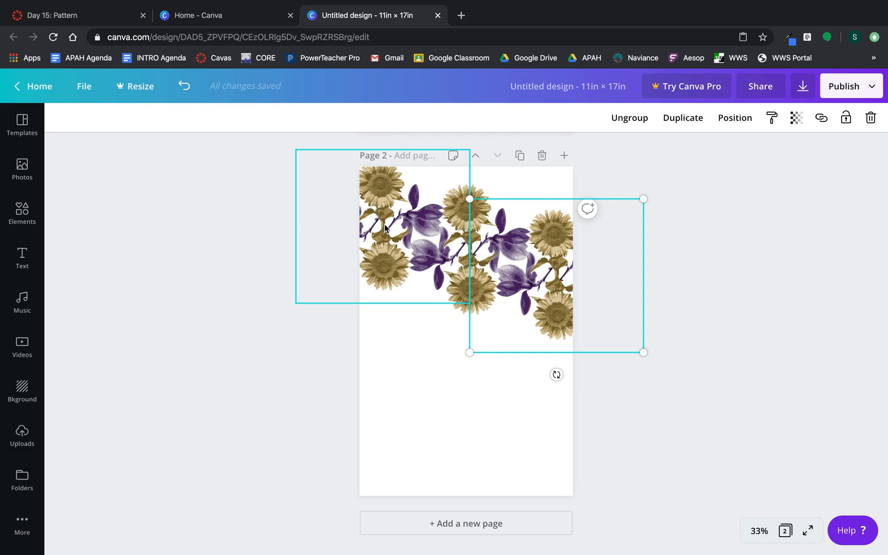
{"action": "left_click", "coordinate": [487, 189], "text": "shift"}
{"action": "left_click", "coordinate": [368, 170], "text": "shift"}
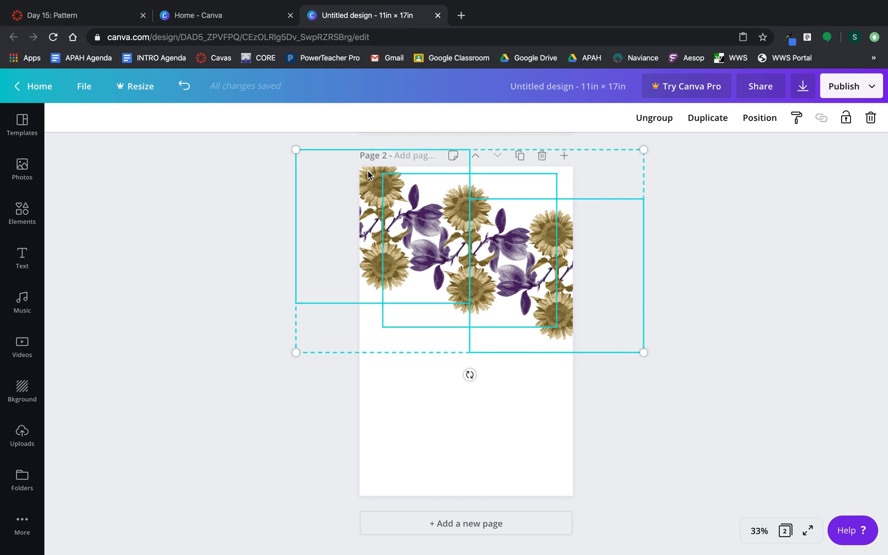
Shift the top row up and right, then paste a copy beneath it.
{"action": "left_click_drag", "start_coordinate": [478, 208], "coordinate": [523, 109]}
{"action": "left_click", "coordinate": [218, 374]}
{"action": "key", "text": "ctrl+v"}
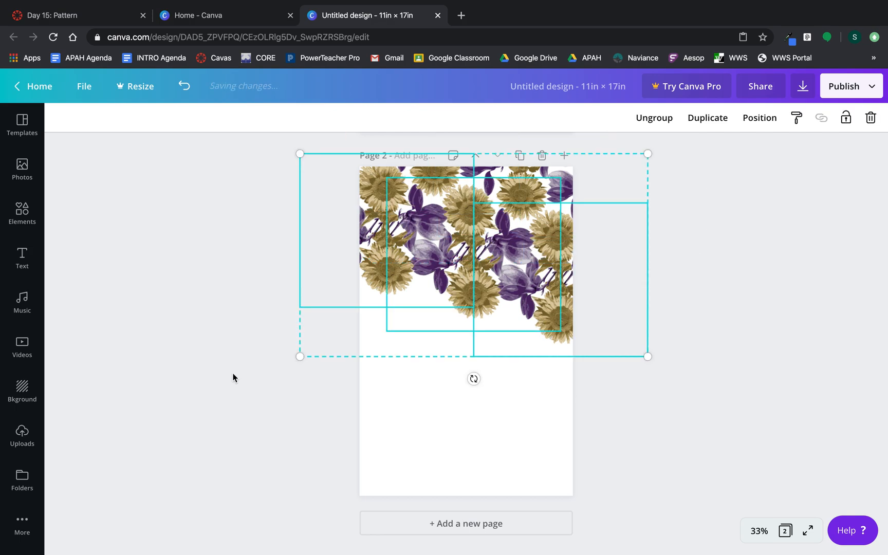
{"action": "left_click_drag", "start_coordinate": [469, 286], "coordinate": [497, 402]}
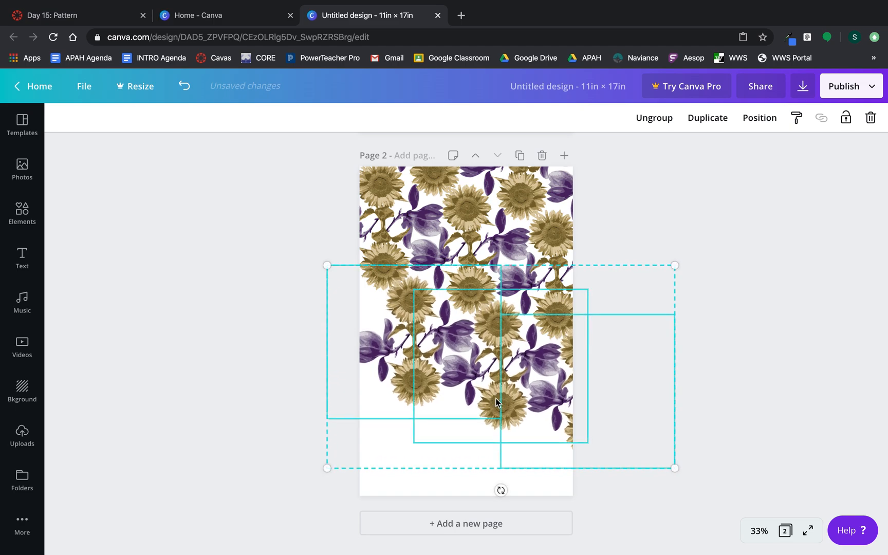
Paste another row into the lower half and move a mid-page group over the left edge.
{"action": "left_click", "coordinate": [198, 335]}
{"action": "key", "text": "super+v"}
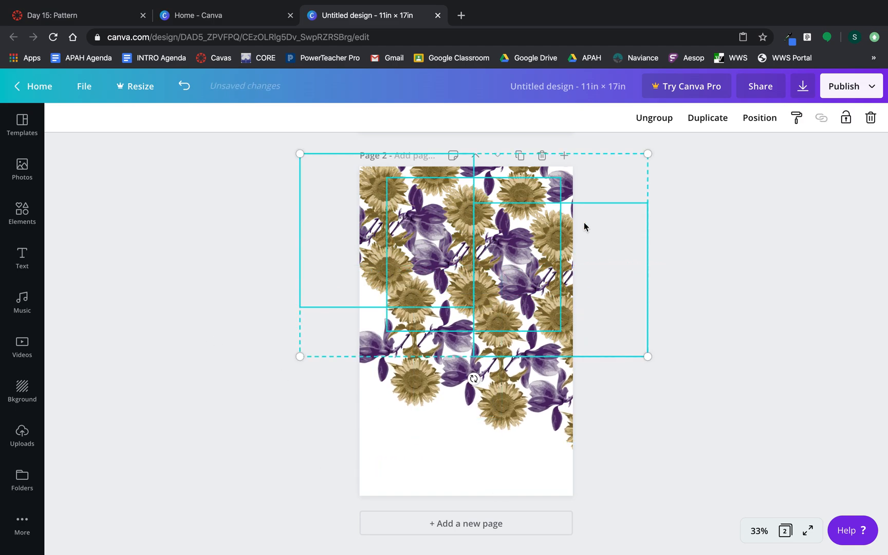
{"action": "left_click_drag", "start_coordinate": [465, 213], "coordinate": [443, 419]}
{"action": "left_click", "coordinate": [309, 307]}
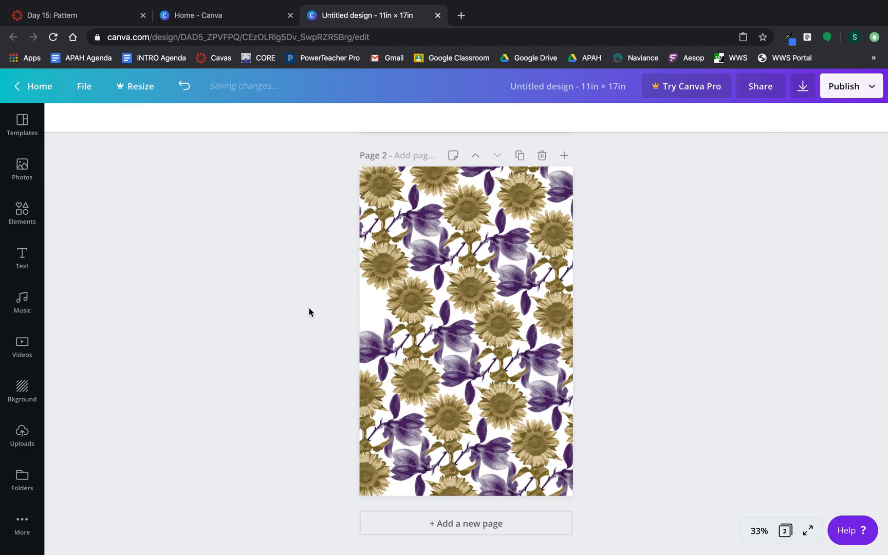
{"action": "left_click", "coordinate": [395, 332]}
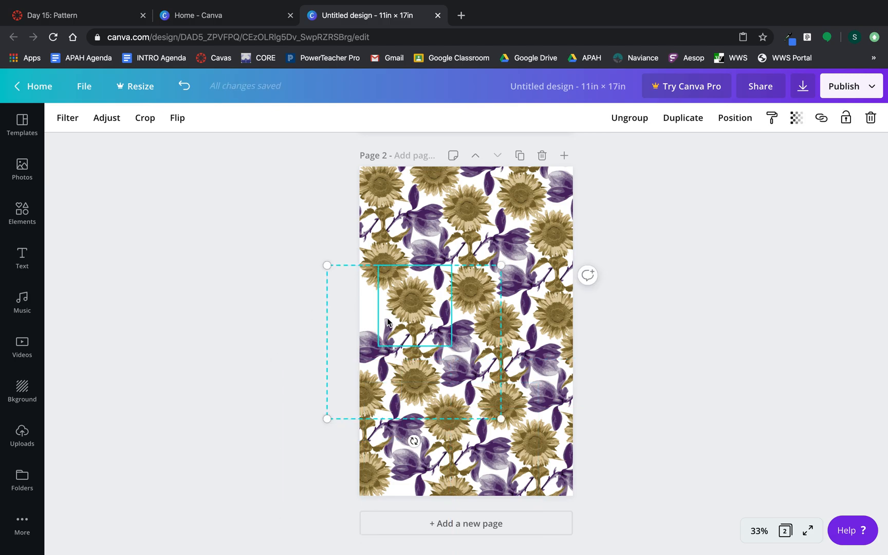
{"action": "left_click_drag", "start_coordinate": [421, 306], "coordinate": [327, 278]}
{"action": "left_click", "coordinate": [213, 192]}
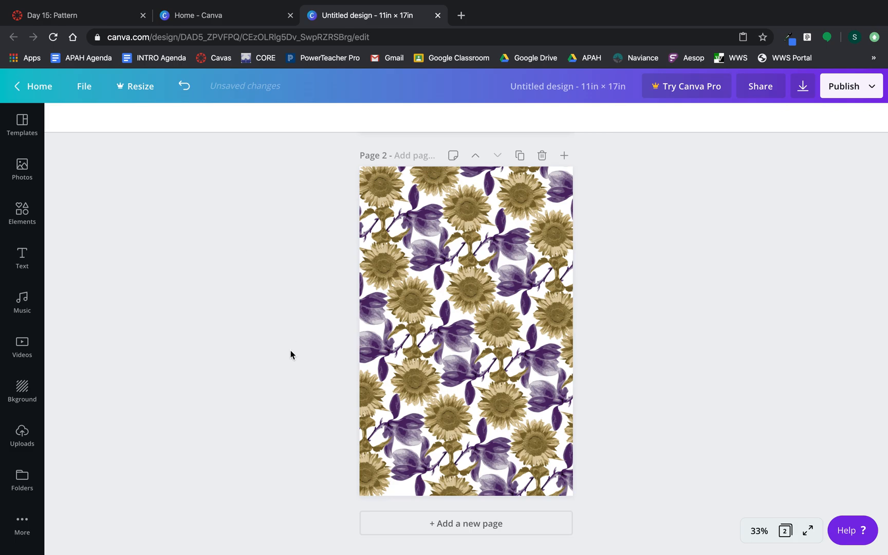
Compare both pages, delete Page 2, and nudge the bottom flower image slightly down.
{"action": "scroll", "coordinate": [291, 354], "scroll_direction": "up", "scroll_amount": 7}
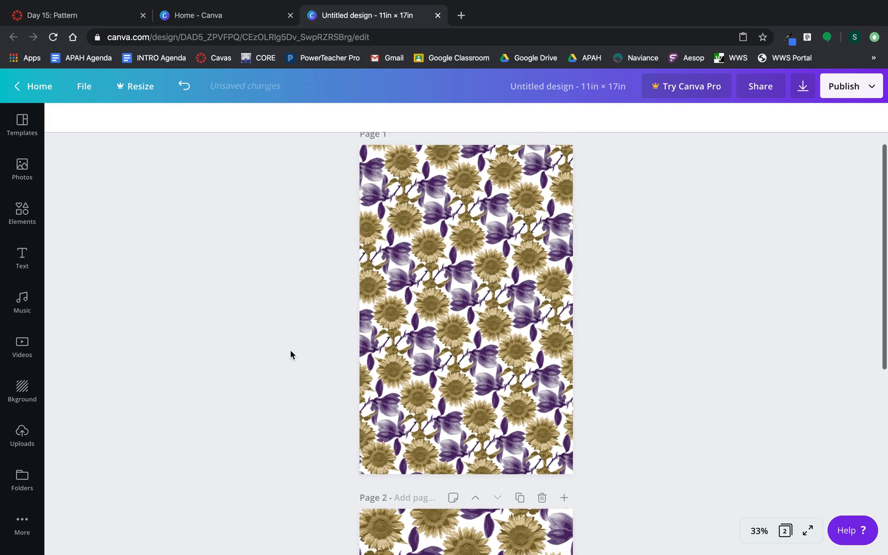
{"action": "scroll", "coordinate": [291, 354], "scroll_direction": "down", "scroll_amount": 7}
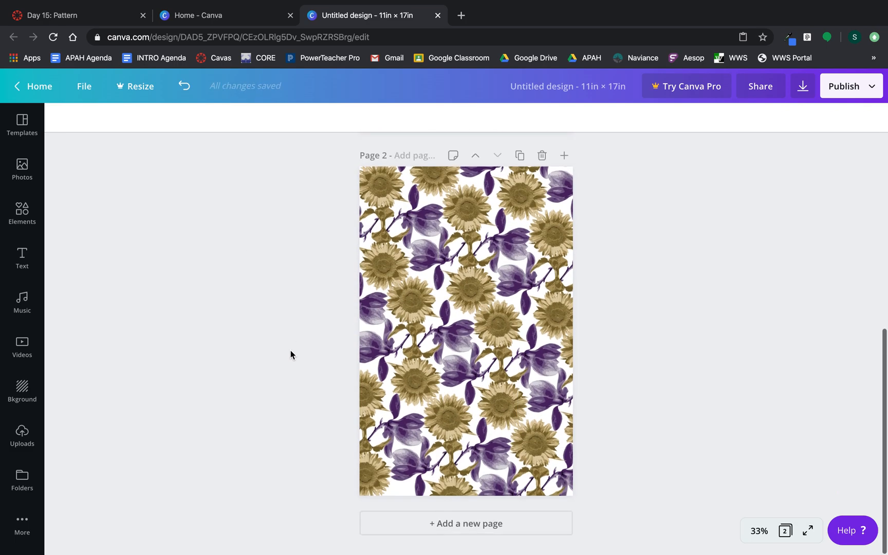
{"action": "scroll", "coordinate": [291, 353], "scroll_direction": "up", "scroll_amount": 7}
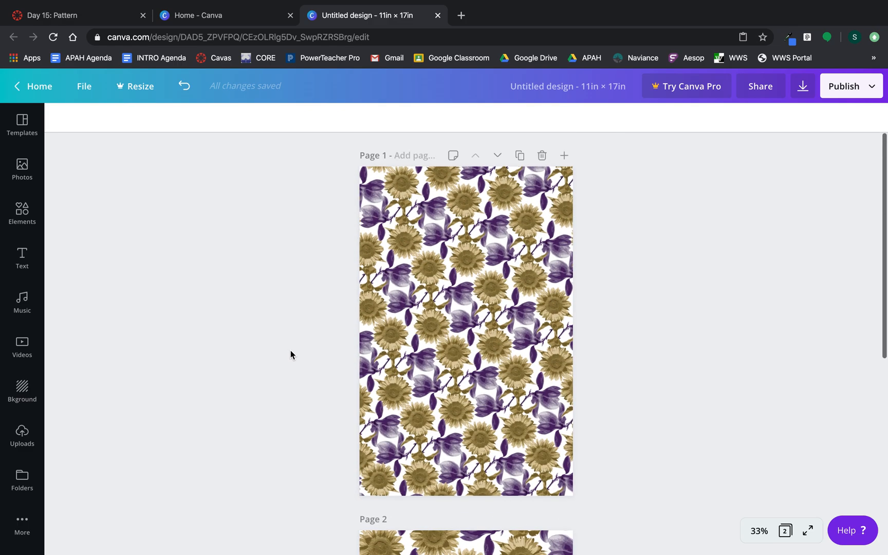
{"action": "scroll", "coordinate": [291, 351], "scroll_direction": "down", "scroll_amount": 7}
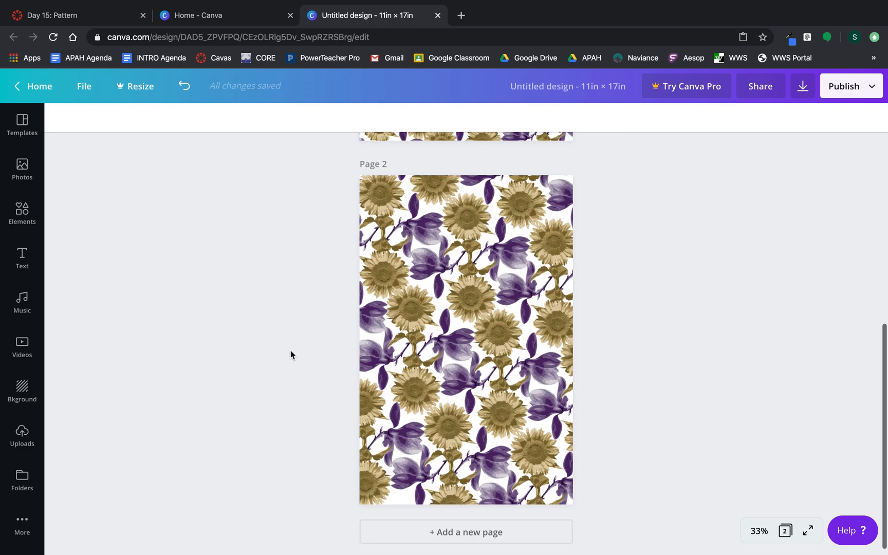
{"action": "left_click", "coordinate": [542, 158]}
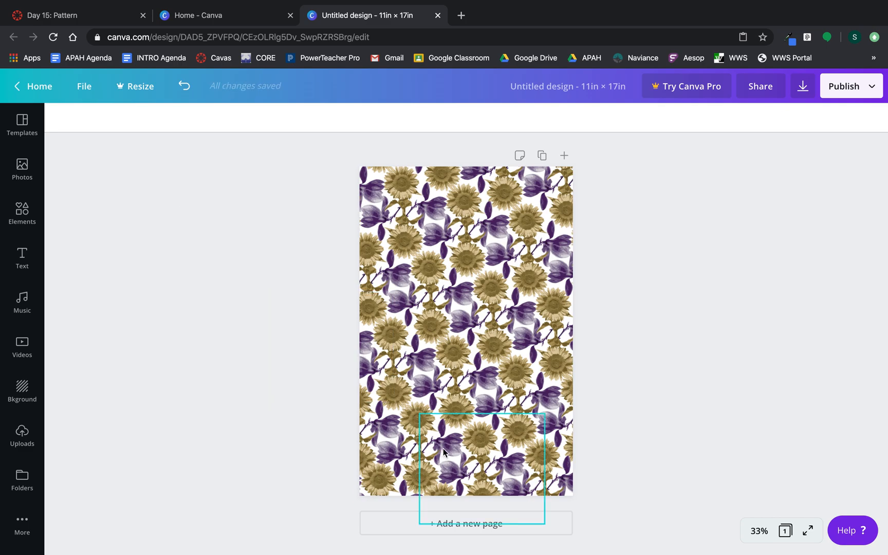
{"action": "left_click_drag", "start_coordinate": [442, 494], "coordinate": [443, 499]}
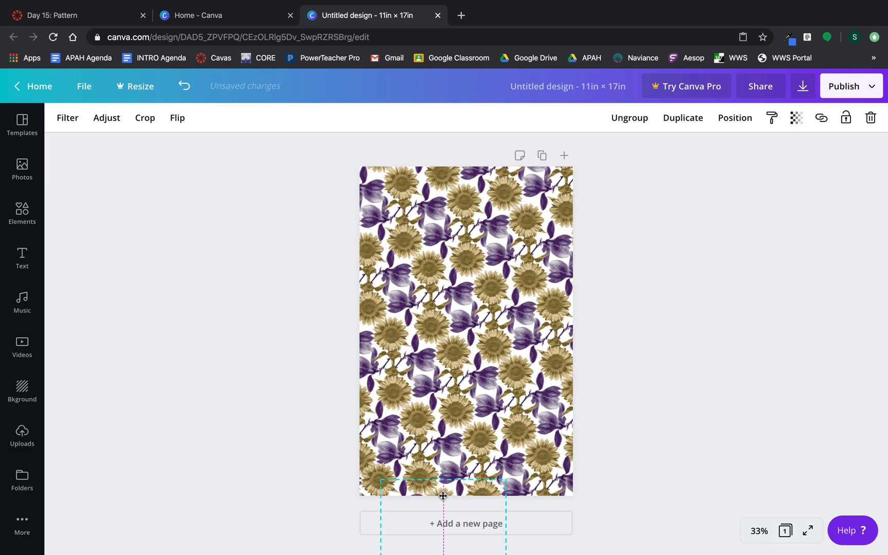
Download the page as Untitled design.png, dismiss the Pro offer, and return to Day 15: Pattern.
{"action": "left_click", "coordinate": [240, 452]}
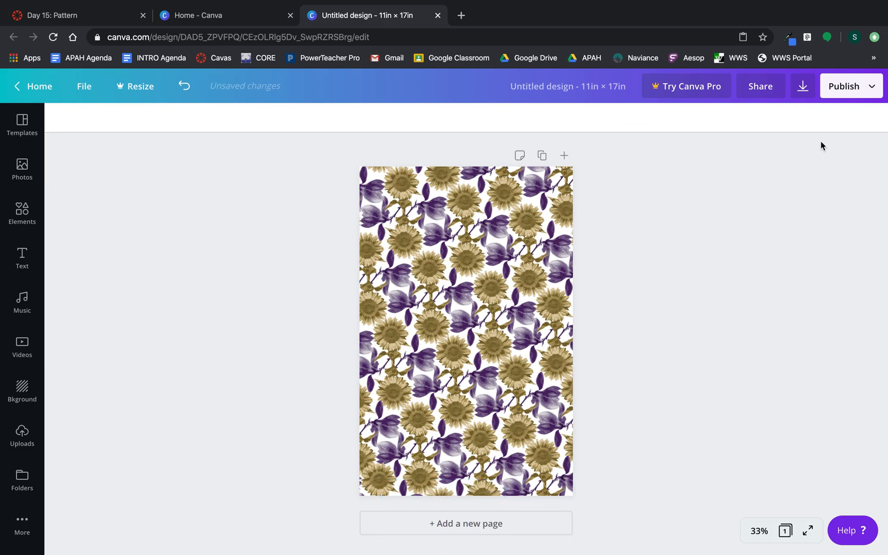
{"action": "left_click", "coordinate": [803, 88]}
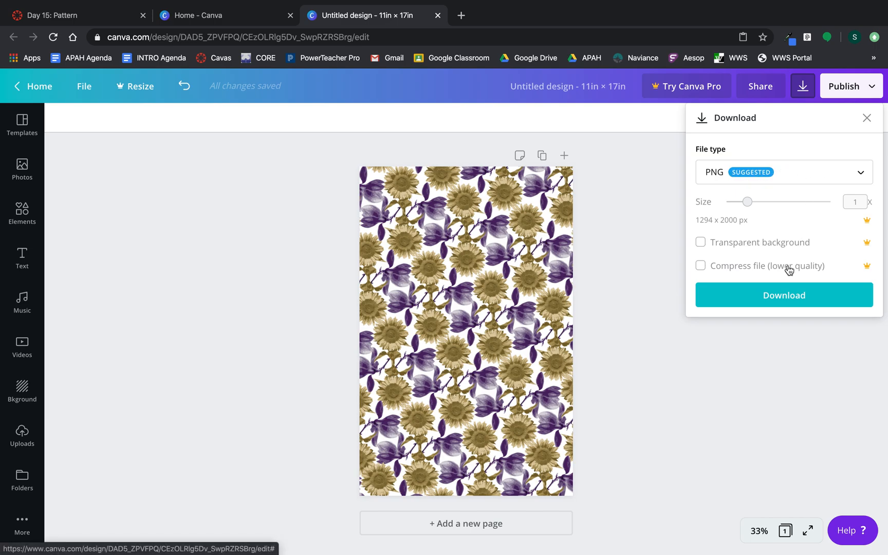
{"action": "left_click", "coordinate": [778, 295]}
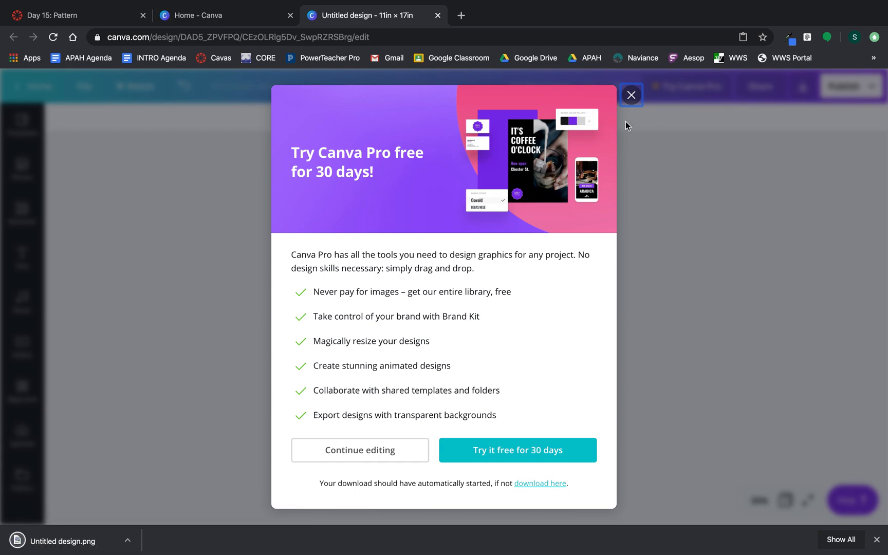
{"action": "left_click", "coordinate": [631, 95]}
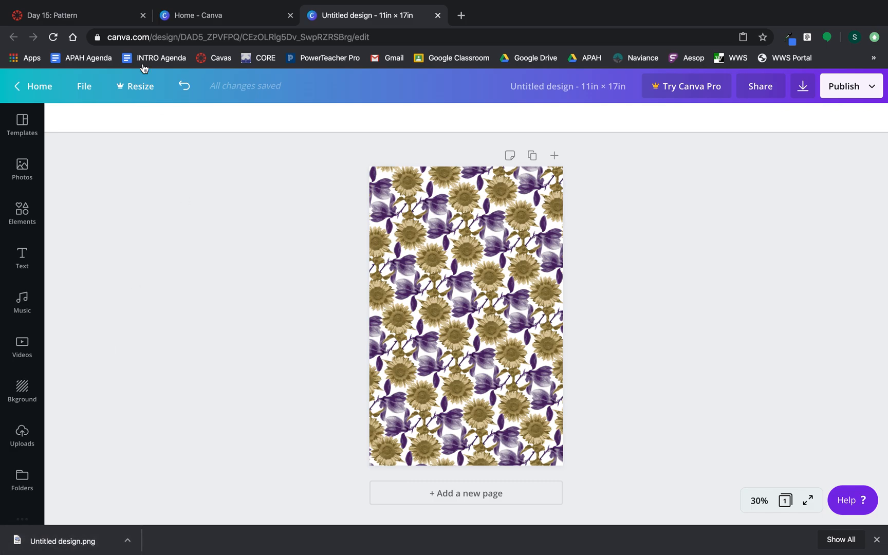
{"action": "left_click", "coordinate": [104, 19]}
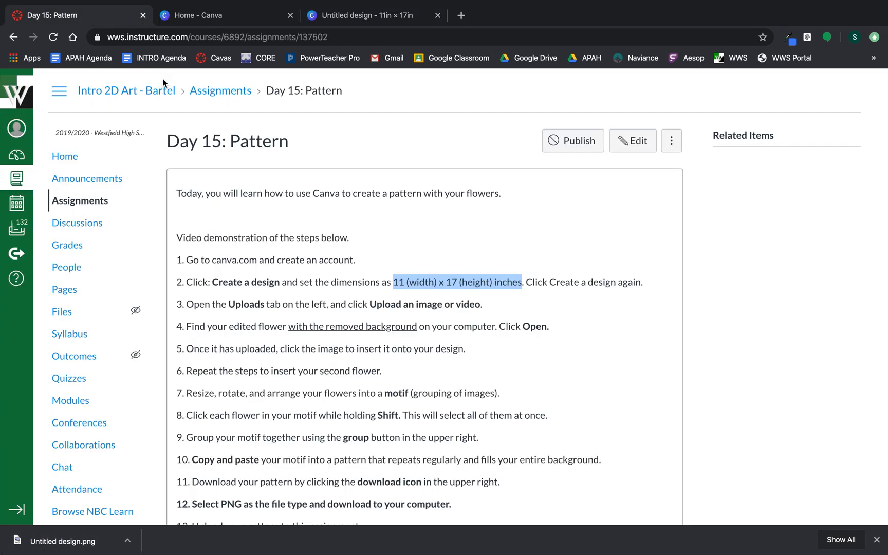
Clear the assignment highlight, view Untitled design.png in Preview, then return to Day 15: Pattern in Chrome.
{"action": "scroll", "coordinate": [314, 276], "scroll_direction": "down", "scroll_amount": 3}
{"action": "scroll", "coordinate": [314, 277], "scroll_direction": "up", "scroll_amount": 2}
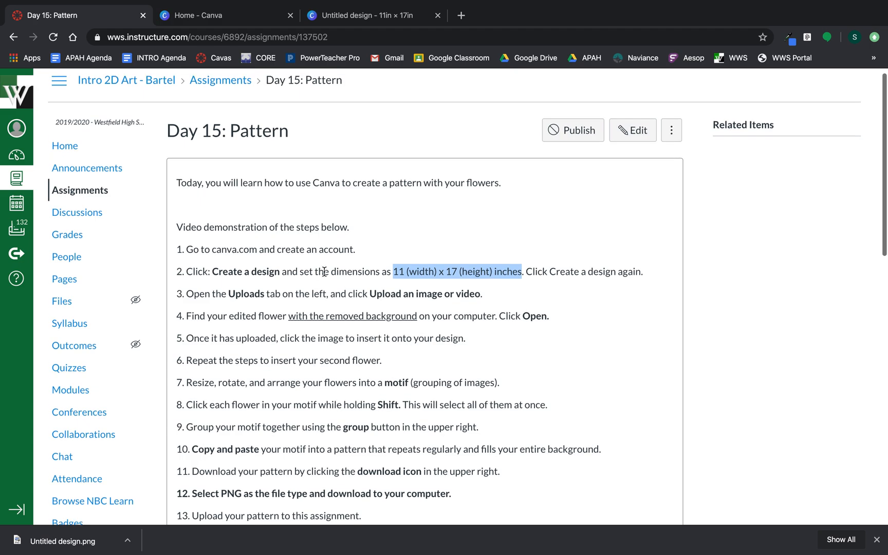
{"action": "left_click", "coordinate": [497, 237]}
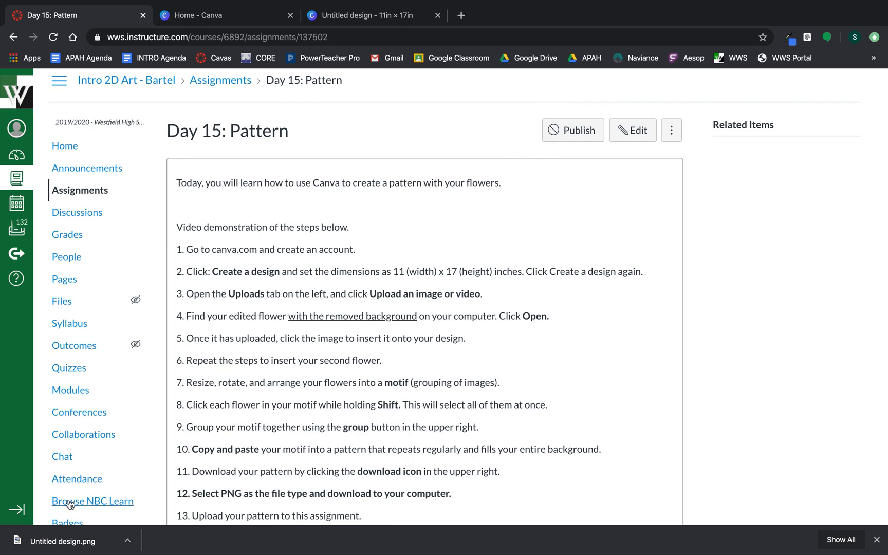
{"action": "left_click", "coordinate": [71, 542]}
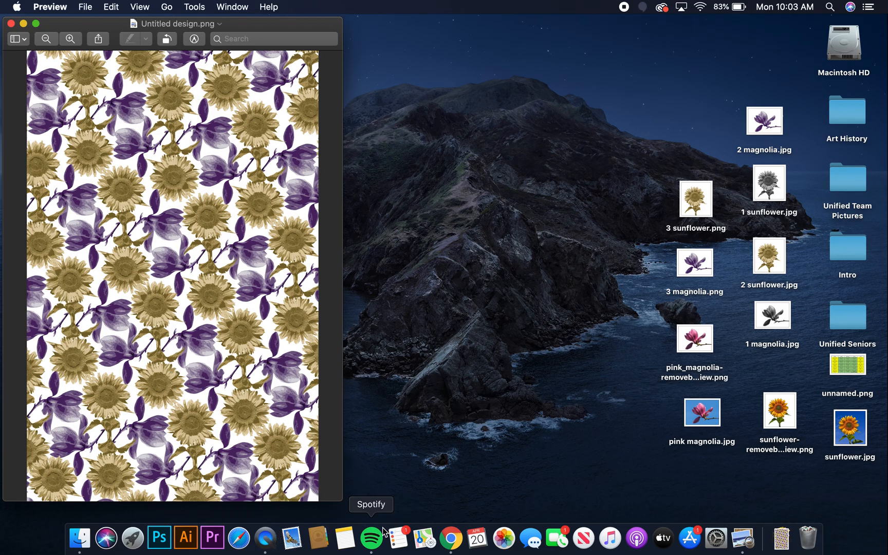
{"action": "left_click", "coordinate": [451, 538]}
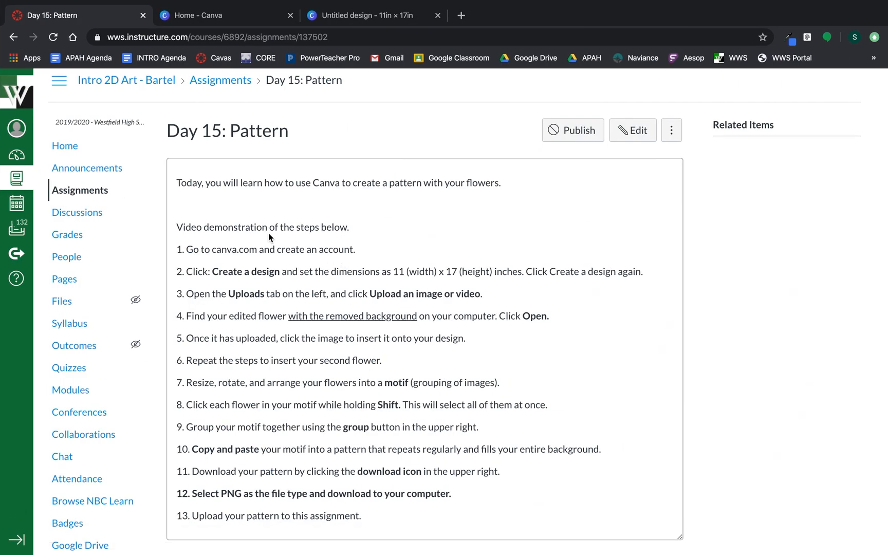